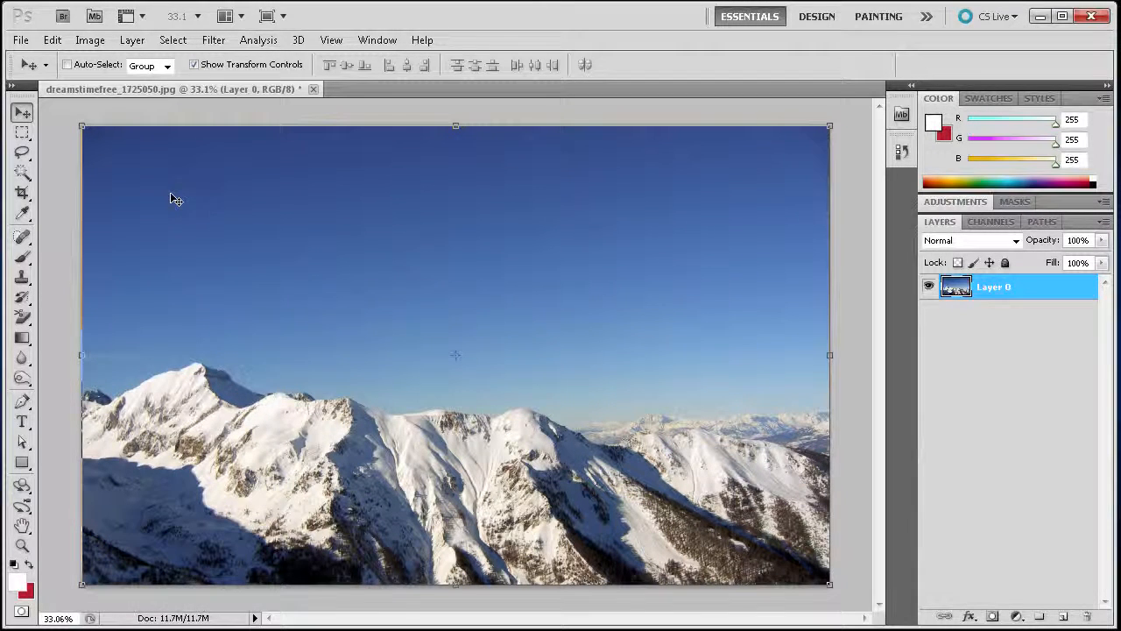
# Select the entire sky down to the mountain ridge with the Magic Wand at tolerance 32, adding the paler areas near the horizon
pyautogui.click(23, 172)
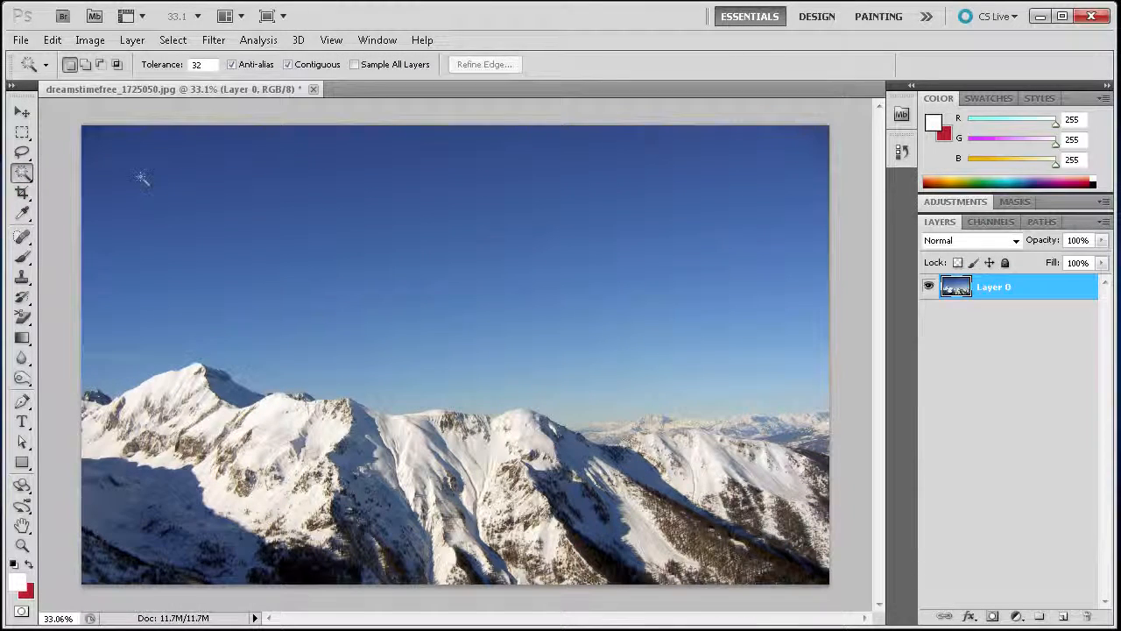
pyautogui.click(141, 180)
pyautogui.keyDown('shift'); pyautogui.click(375, 276); pyautogui.keyUp('shift')
pyautogui.keyDown('shift'); pyautogui.click(542, 363); pyautogui.keyUp('shift')
pyautogui.click(690, 404)
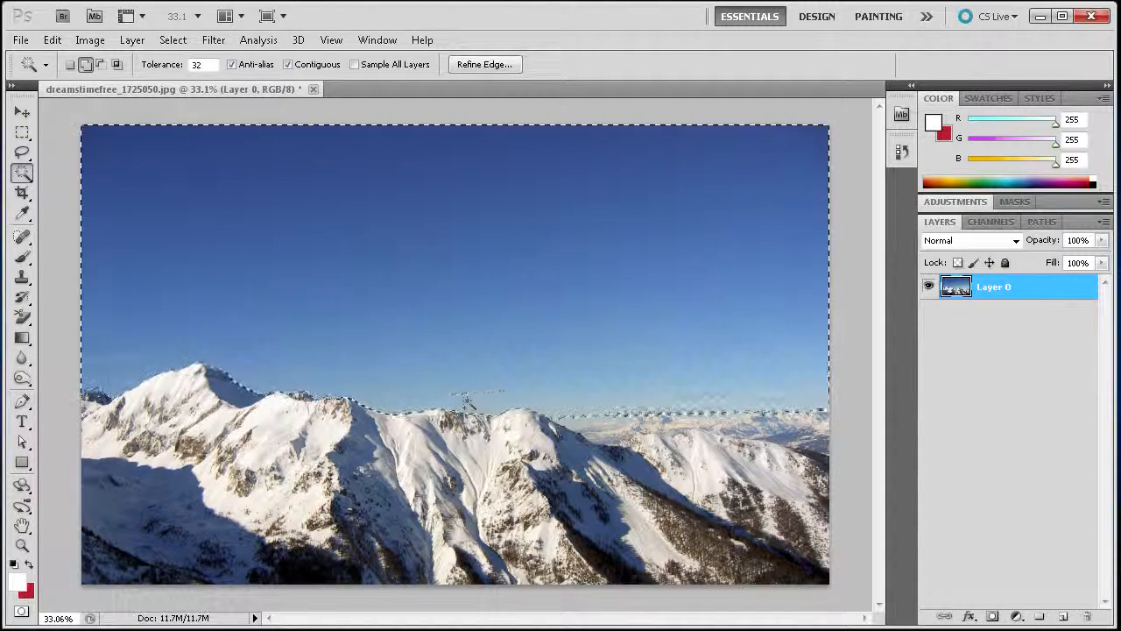
pyautogui.keyDown('shift'); pyautogui.click(612, 422); pyautogui.keyUp('shift')
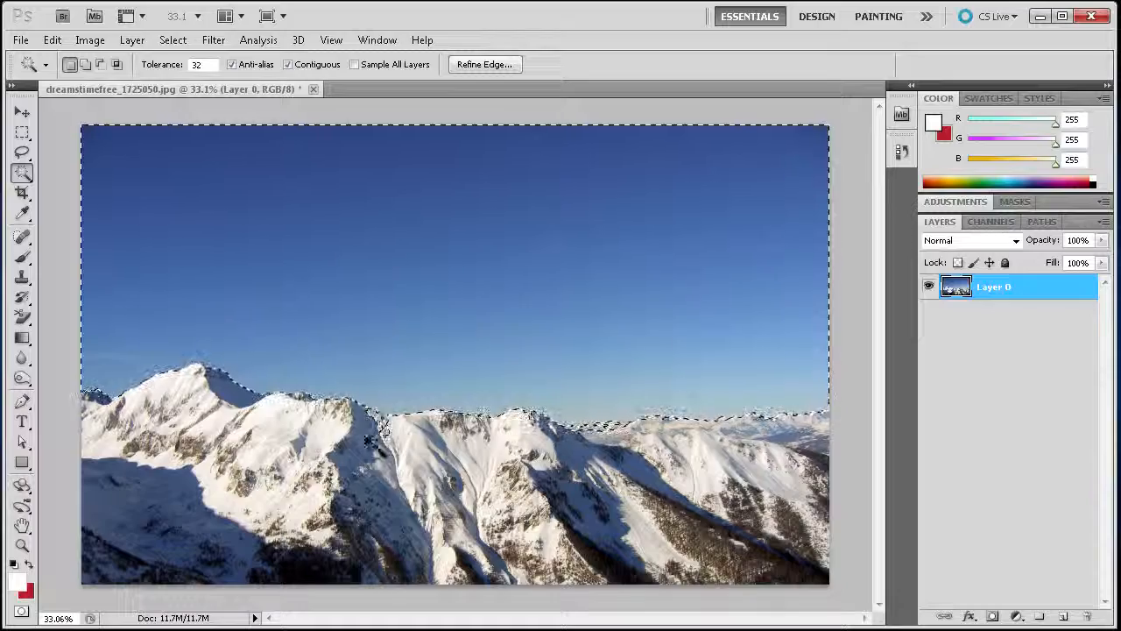
# Inspect the selection edge along the ridge and switch to Quick Mask mode to show the unselected mountains as a red overlay
pyautogui.scroll(5, 363, 444)
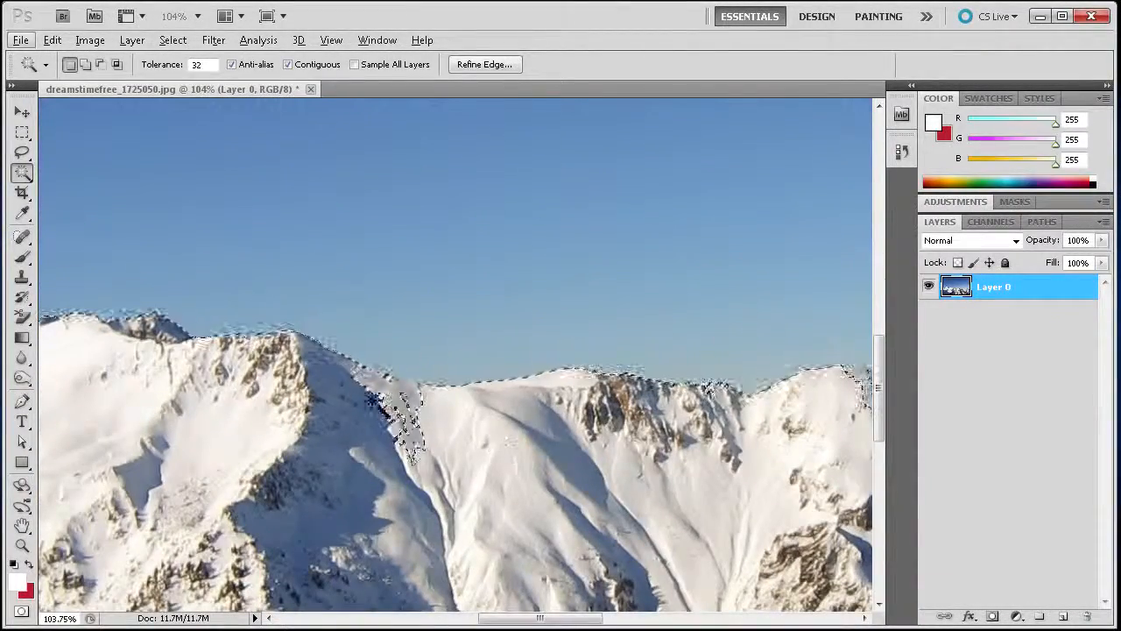
pyautogui.moveTo(540, 617)
pyautogui.mouseDown()
pyautogui.moveTo(713, 618)
pyautogui.moveTo(442, 619)
pyautogui.moveTo(539, 623)
pyautogui.mouseUp()
pyautogui.scroll(-4, 512, 487)
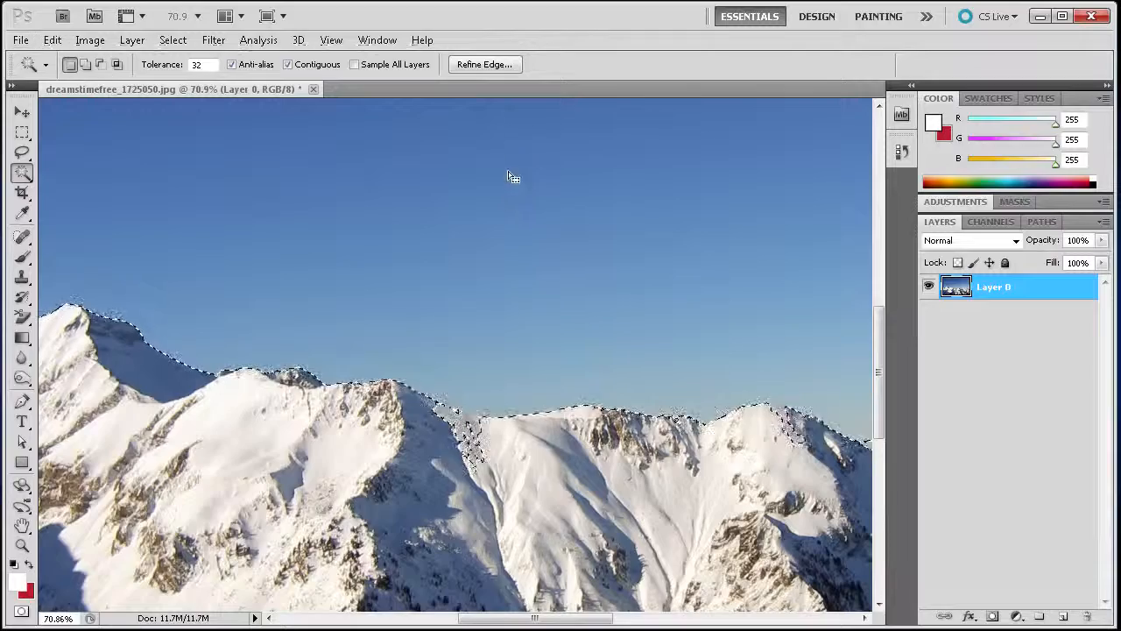
pyautogui.moveTo(586, 618)
pyautogui.mouseDown()
pyautogui.moveTo(725, 618)
pyautogui.moveTo(532, 620)
pyautogui.moveTo(592, 620)
pyautogui.mouseUp()
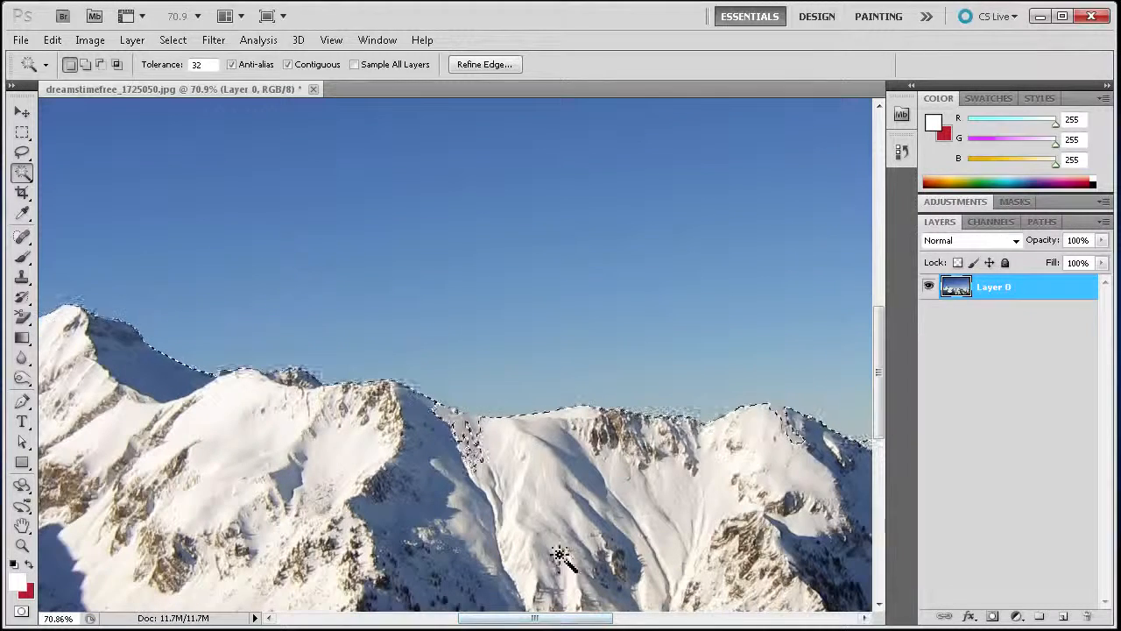
pyautogui.press('q')
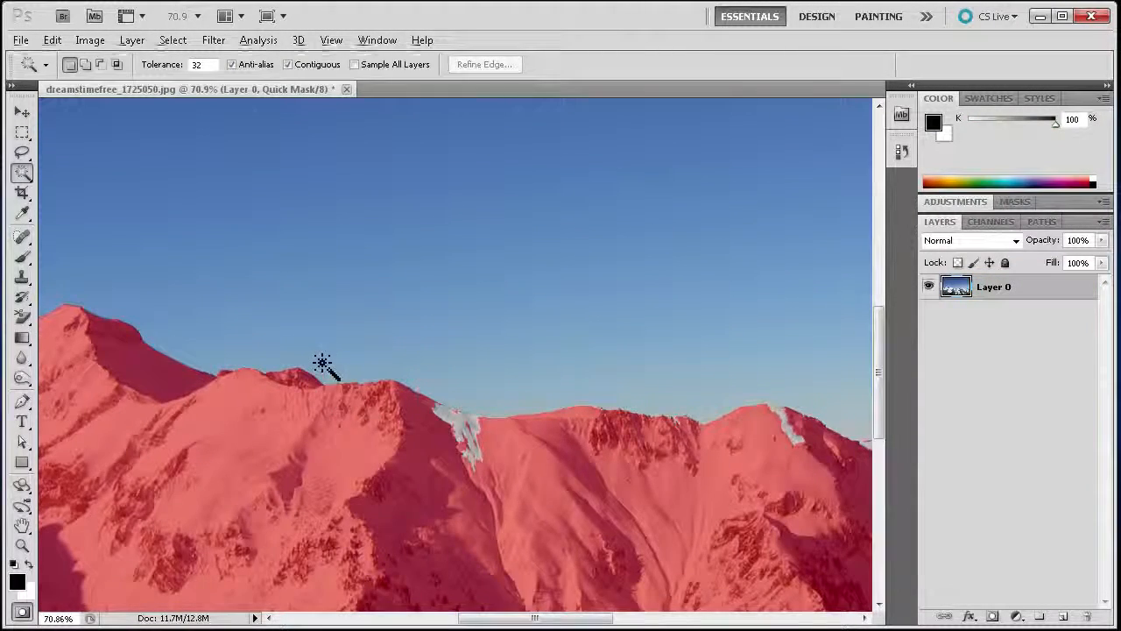
pyautogui.scroll(-3, 323, 363)
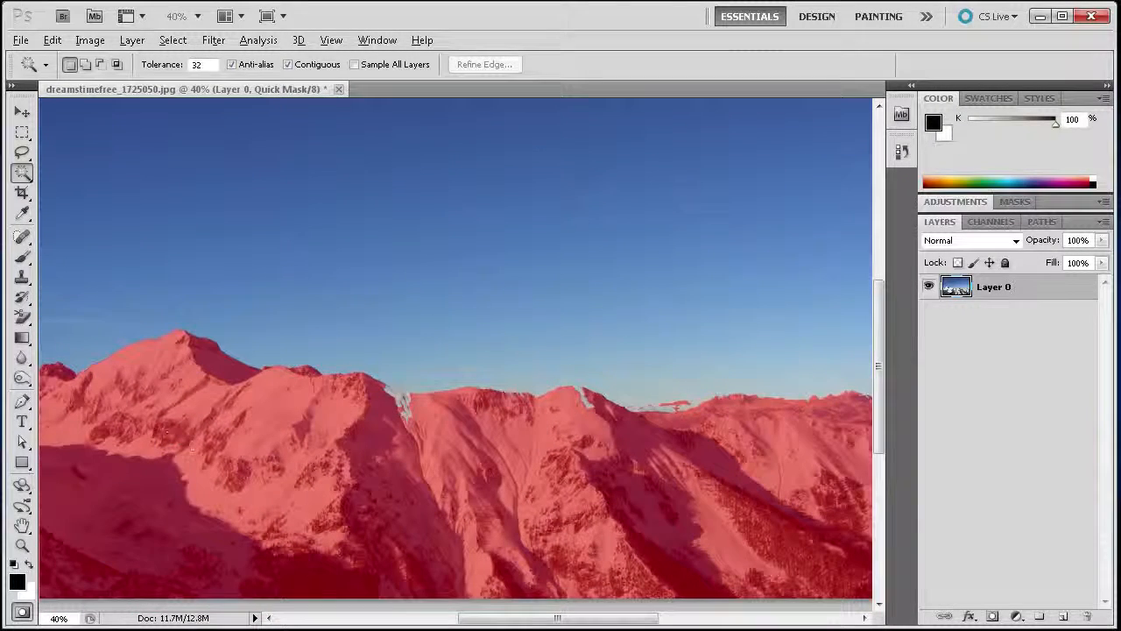
pyautogui.scroll(-1, 323, 379)
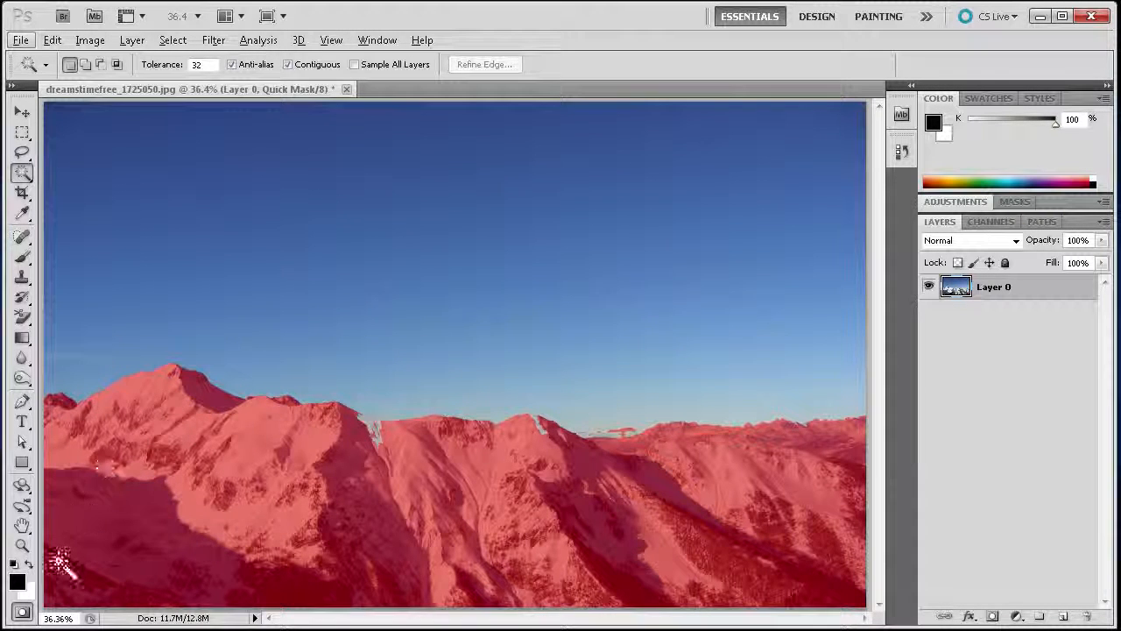
# Review the Quick Mask options, keeping the color on Masked Areas at 50% opacity, and return to Quick Mask mode
pyautogui.doubleClick(22, 611)
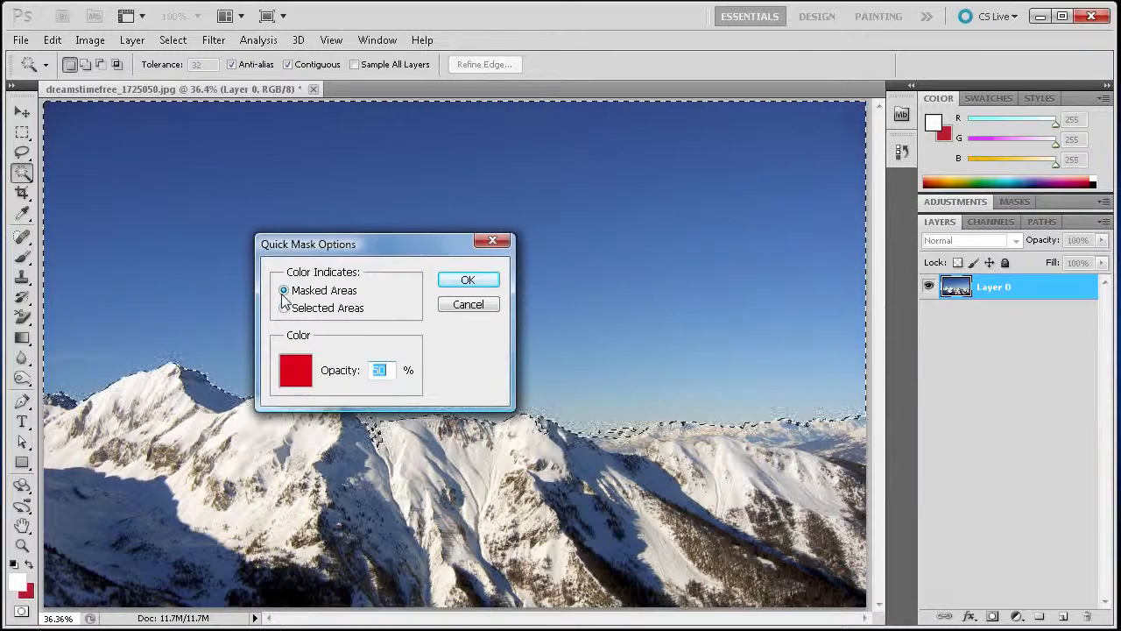
pyautogui.click(469, 280)
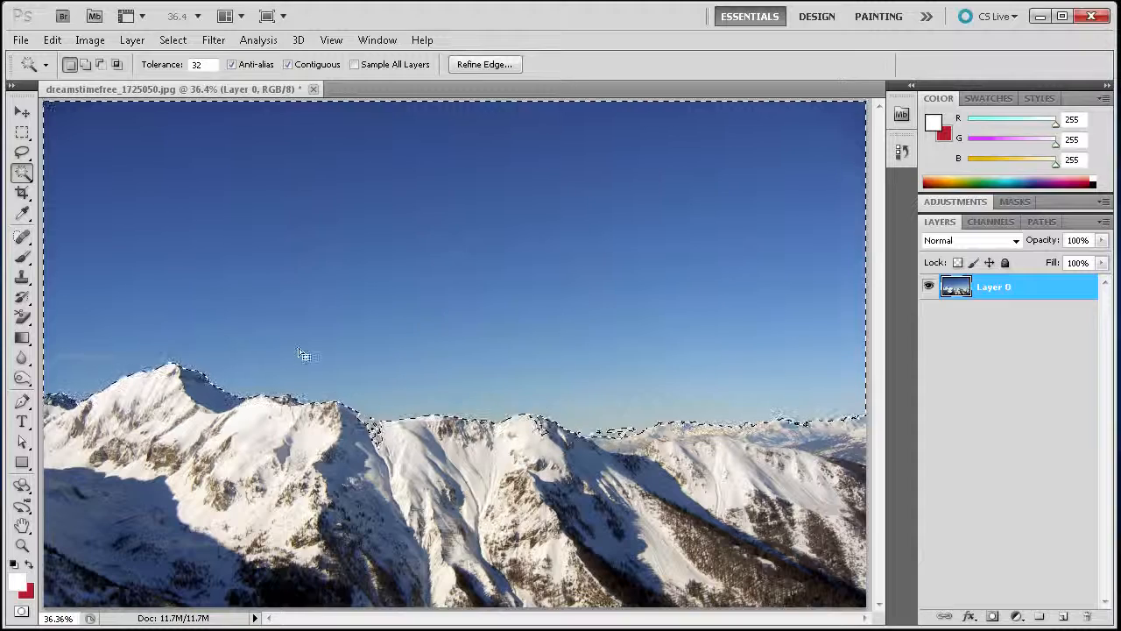
pyautogui.press('q')
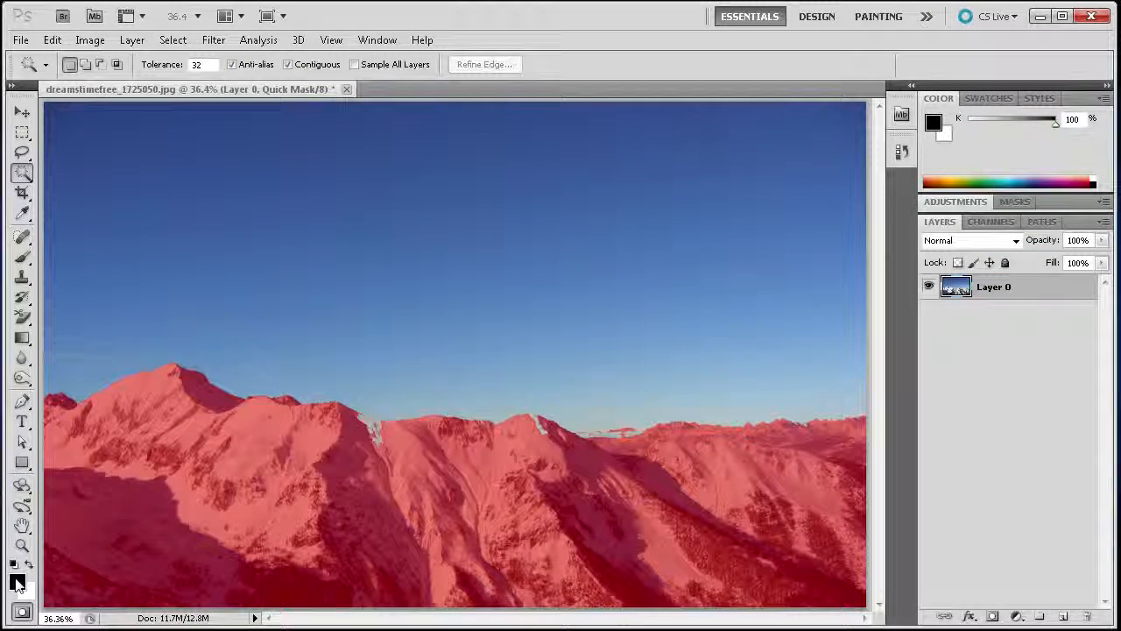
pyautogui.press('q')
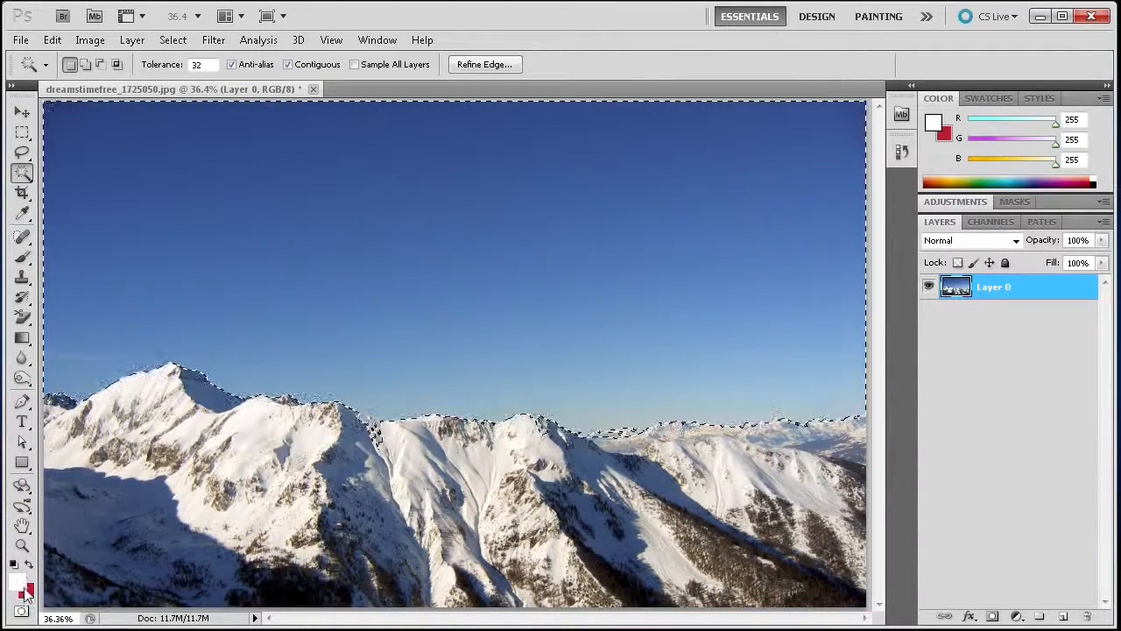
pyautogui.press('q')
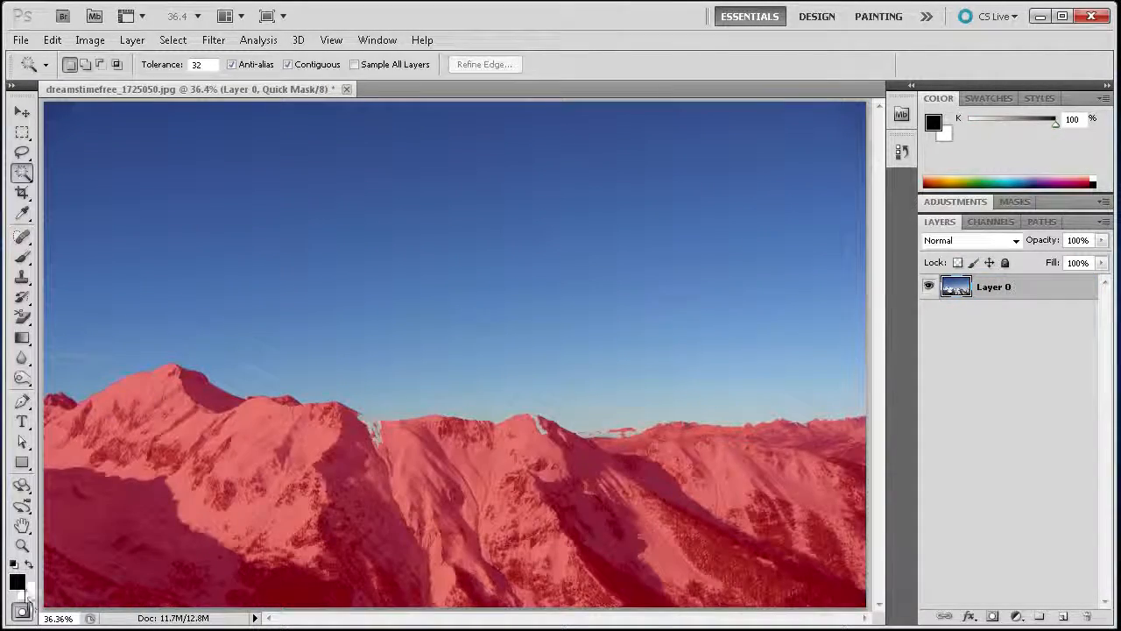
# Paint black with a size 60 brush over the unmasked snow patch in the dip of the central ridge
pyautogui.click(24, 255)
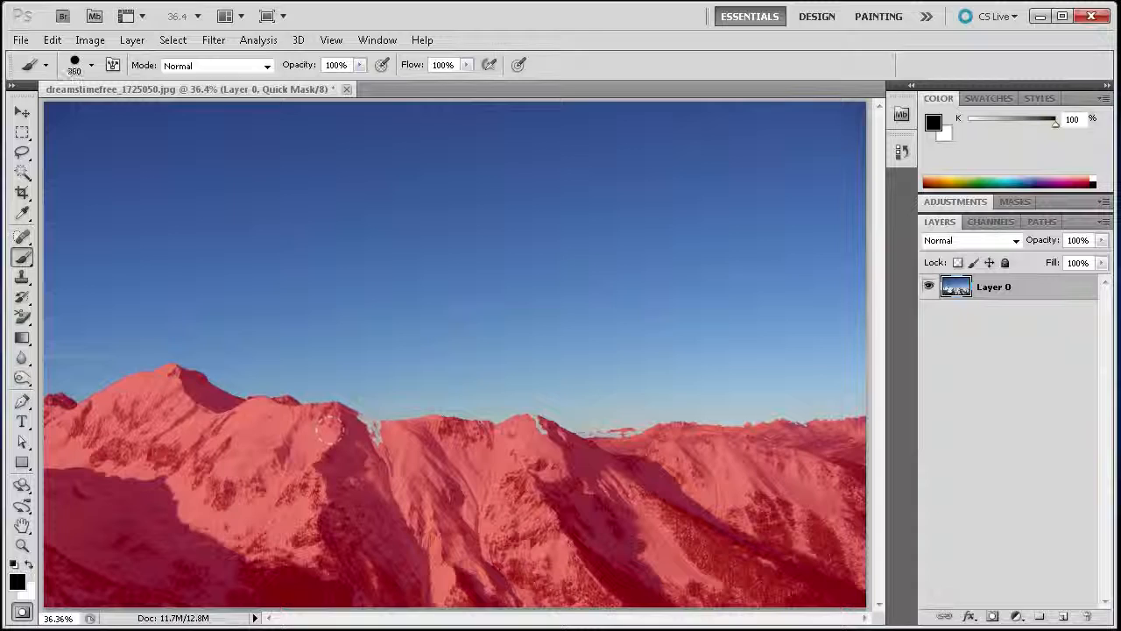
pyautogui.press('[')
pyautogui.scroll(5, 360, 450)
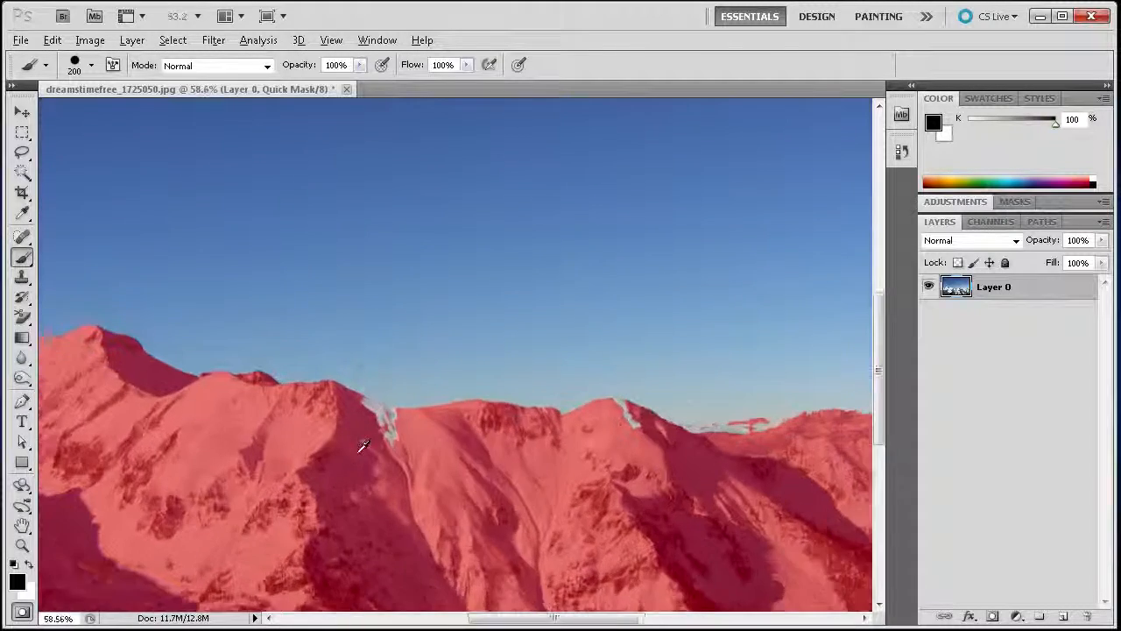
pyautogui.scroll(5, 362, 446)
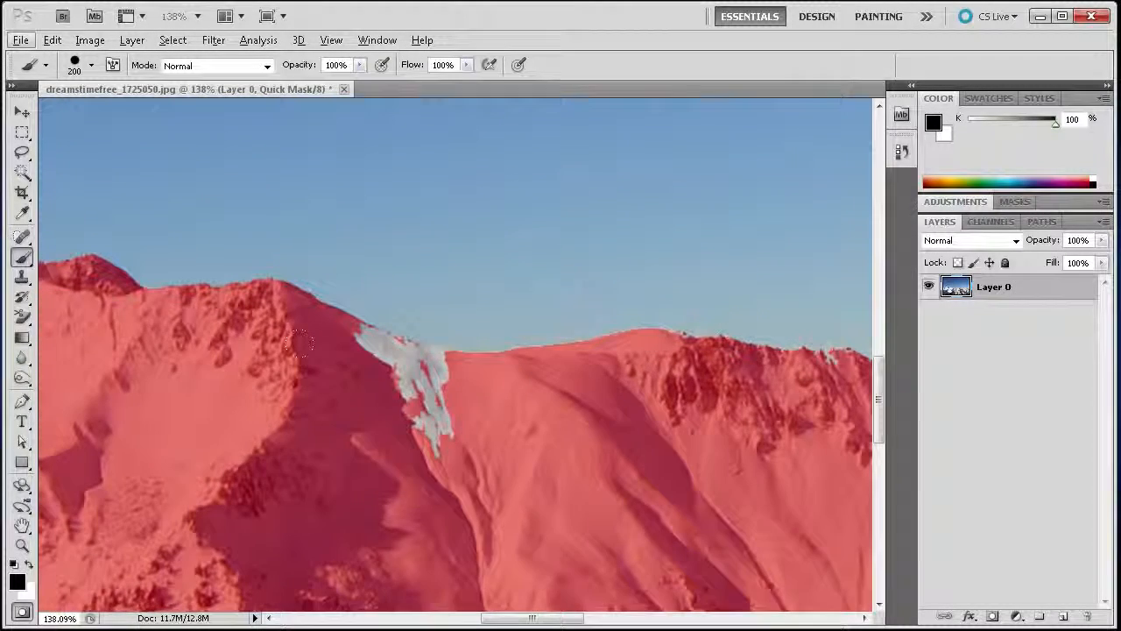
pyautogui.press('[')
pyautogui.press('[')
pyautogui.press('[')
pyautogui.press('[')
pyautogui.press('[')
pyautogui.press('[')
pyautogui.press('[')
pyautogui.press('[')
pyautogui.press('[')
pyautogui.press('[')
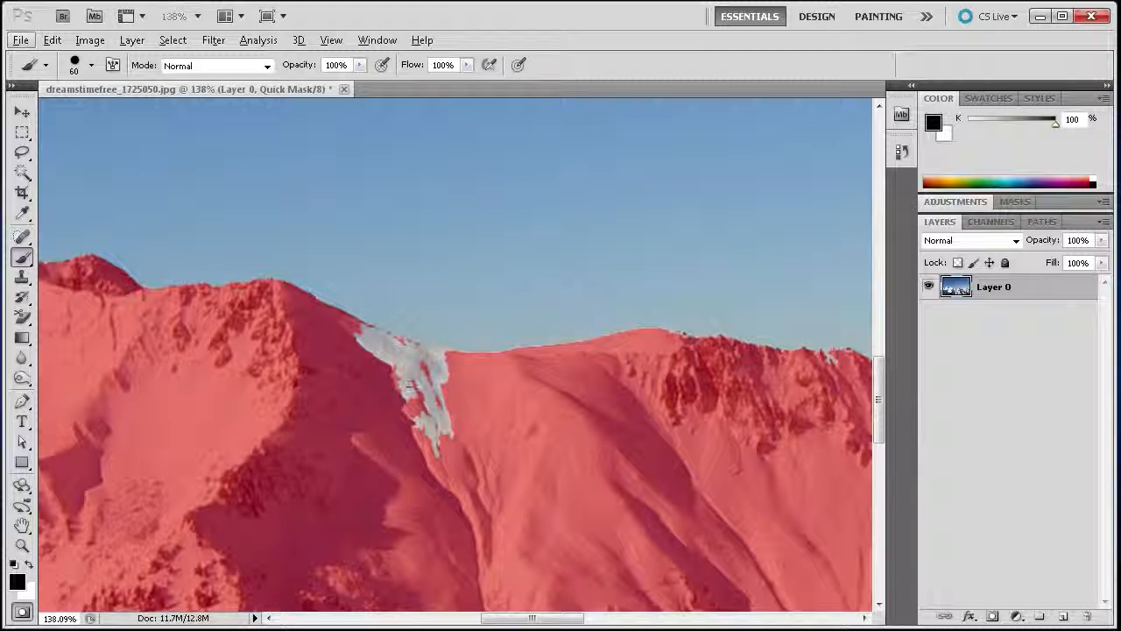
pyautogui.moveTo(427, 431)
pyautogui.mouseDown()
pyautogui.moveTo(389, 403)
pyautogui.moveTo(411, 381)
pyautogui.moveTo(396, 361)
pyautogui.moveTo(363, 338)
pyautogui.moveTo(326, 343)
pyautogui.mouseUp()
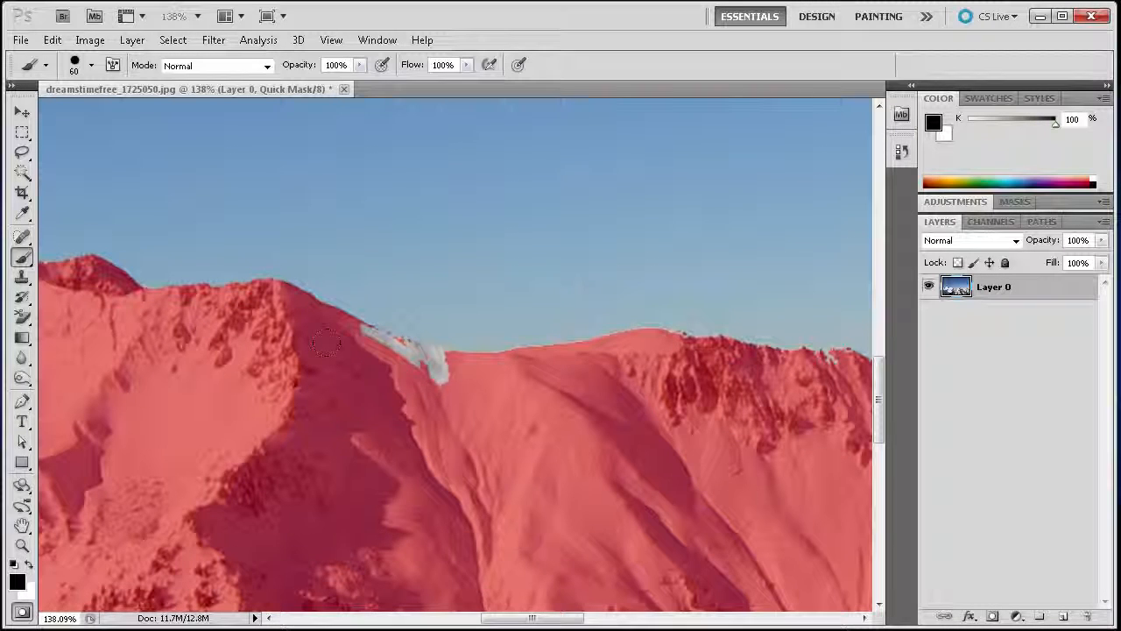
pyautogui.moveTo(442, 381); pyautogui.dragTo(399, 343)
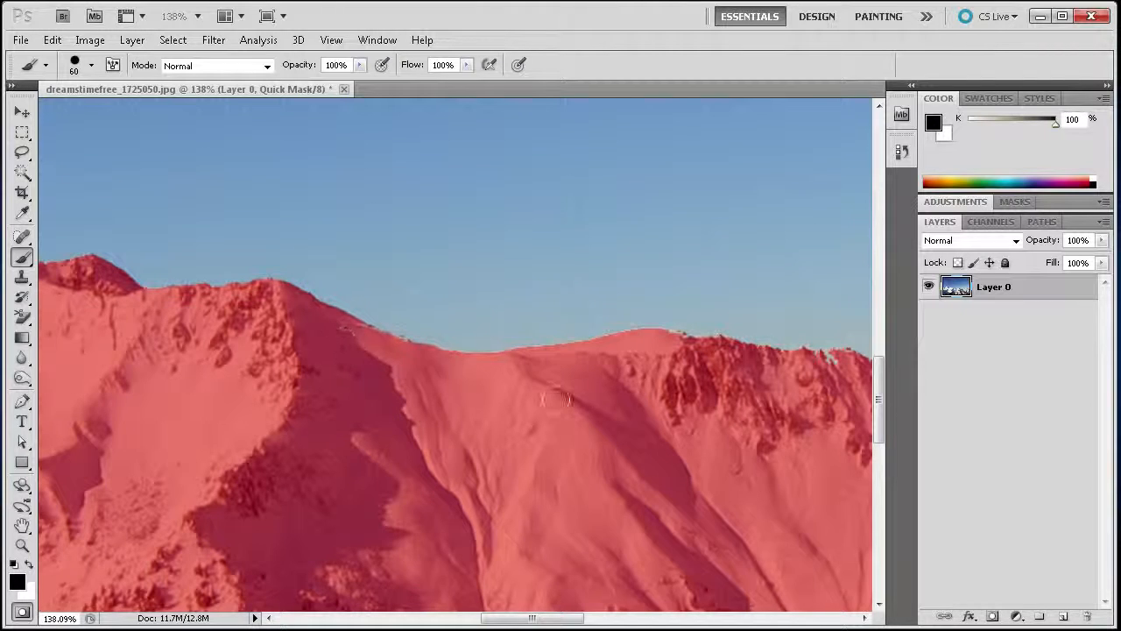
# Paint white over the snowy summit east of the dip to remove that area from the mask
pyautogui.moveTo(532, 618); pyautogui.dragTo(575, 617)
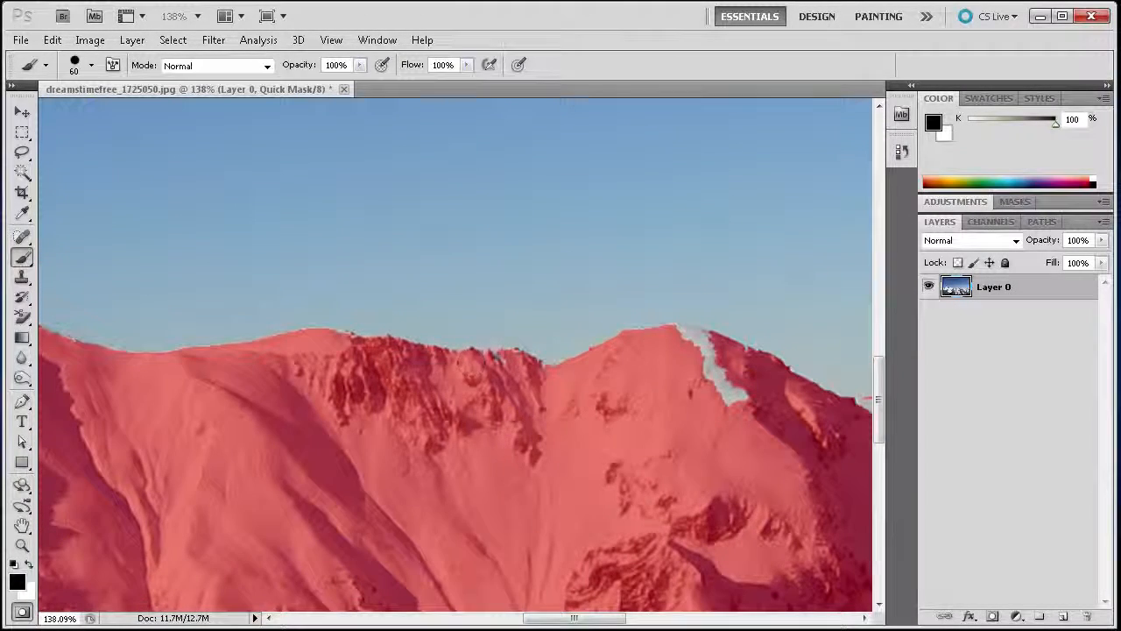
pyautogui.click(29, 566)
pyautogui.moveTo(650, 336); pyautogui.dragTo(682, 333)
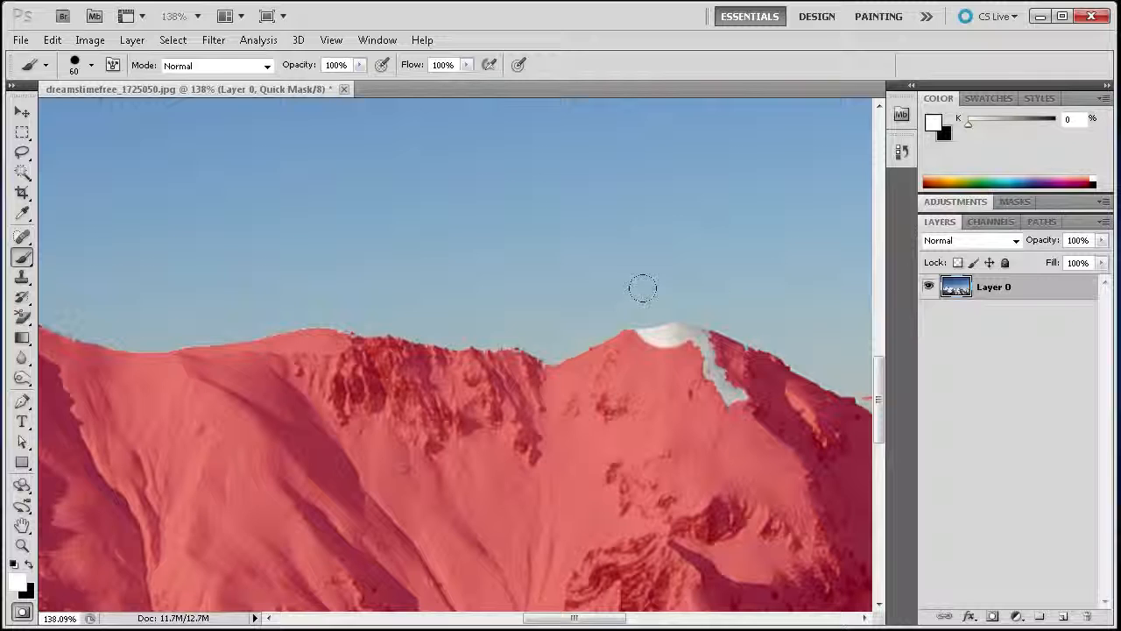
# Switch back to black and paint the summit and the adjoining unmasked snow strip into the mask
pyautogui.click(29, 568)
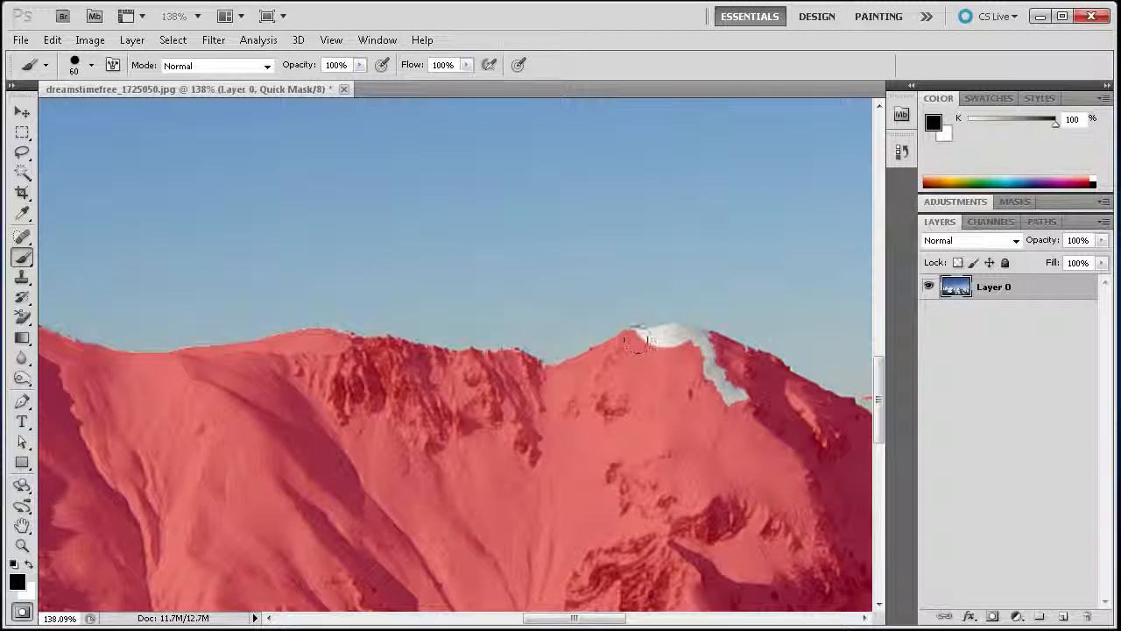
pyautogui.moveTo(636, 342); pyautogui.dragTo(630, 336)
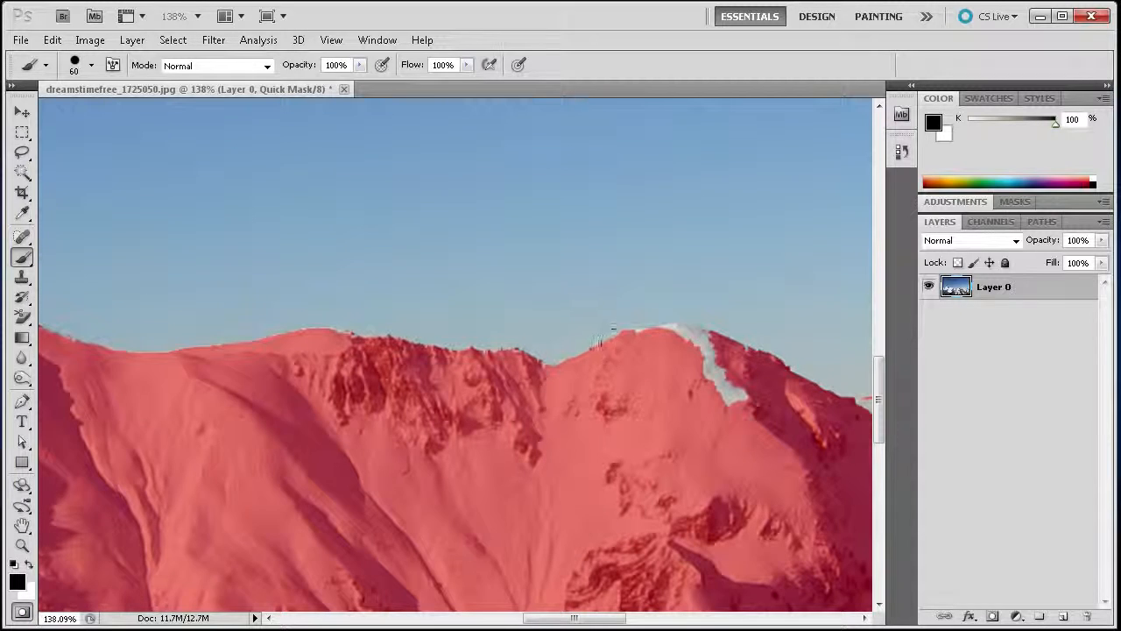
pyautogui.moveTo(618, 344)
pyautogui.mouseDown()
pyautogui.moveTo(697, 355)
pyautogui.moveTo(665, 342)
pyautogui.moveTo(736, 394)
pyautogui.moveTo(700, 335)
pyautogui.mouseUp()
pyautogui.moveTo(633, 325)
pyautogui.mouseDown()
pyautogui.moveTo(614, 320)
pyautogui.moveTo(622, 335)
pyautogui.mouseUp()
# Mask the gaps along the distant ridge beside the summit with black, reducing the brush to size 8 for the fine edge
pyautogui.moveTo(592, 620); pyautogui.dragTo(652, 620)
pyautogui.moveTo(377, 409)
pyautogui.mouseDown()
pyautogui.moveTo(385, 414)
pyautogui.moveTo(359, 416)
pyautogui.moveTo(604, 399)
pyautogui.moveTo(545, 393)
pyautogui.moveTo(635, 393)
pyautogui.moveTo(613, 381)
pyautogui.moveTo(701, 359)
pyautogui.moveTo(751, 366)
pyautogui.mouseUp()
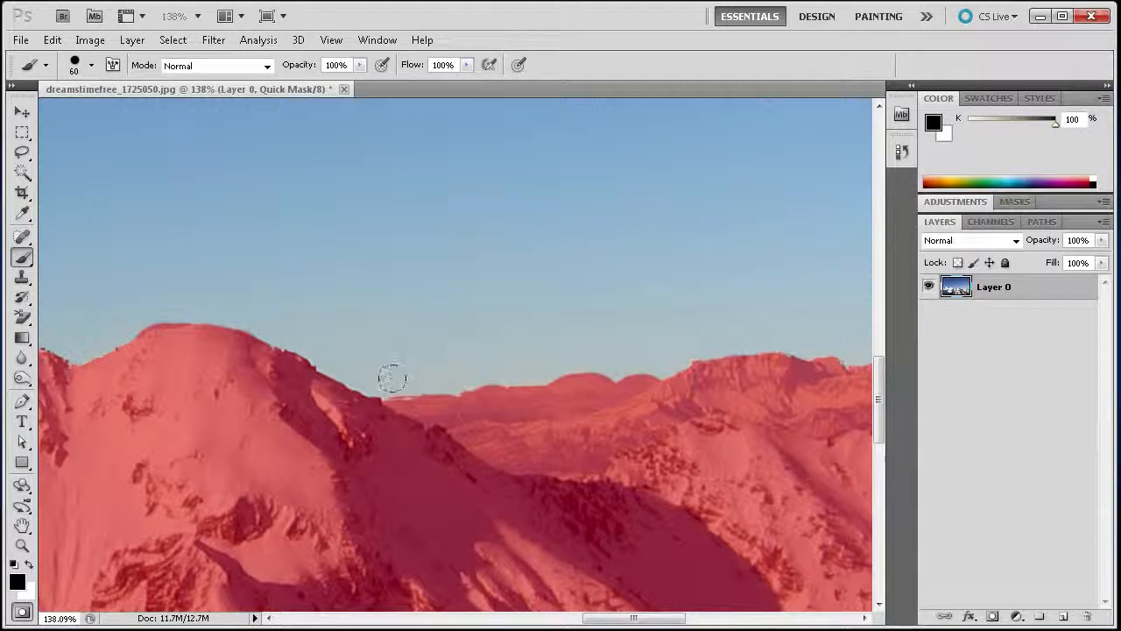
pyautogui.press('[')
pyautogui.press('[')
pyautogui.press('[')
pyautogui.press('[')
pyautogui.press('[')
pyautogui.press('[')
pyautogui.press('[')
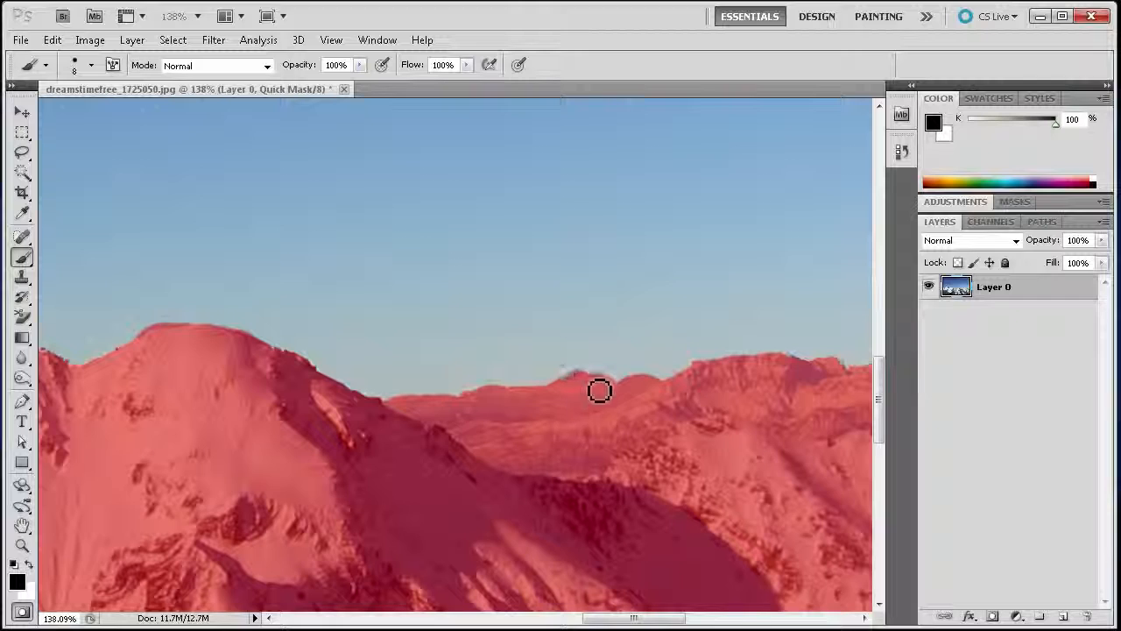
# Paint black with a size 25 brush over the unmasked spots along the jagged skyline near the photo's right edge
pyautogui.moveTo(627, 619); pyautogui.dragTo(710, 620)
pyautogui.press(']')
pyautogui.press(']')
pyautogui.press(']')
pyautogui.press(']')
pyautogui.press(']')
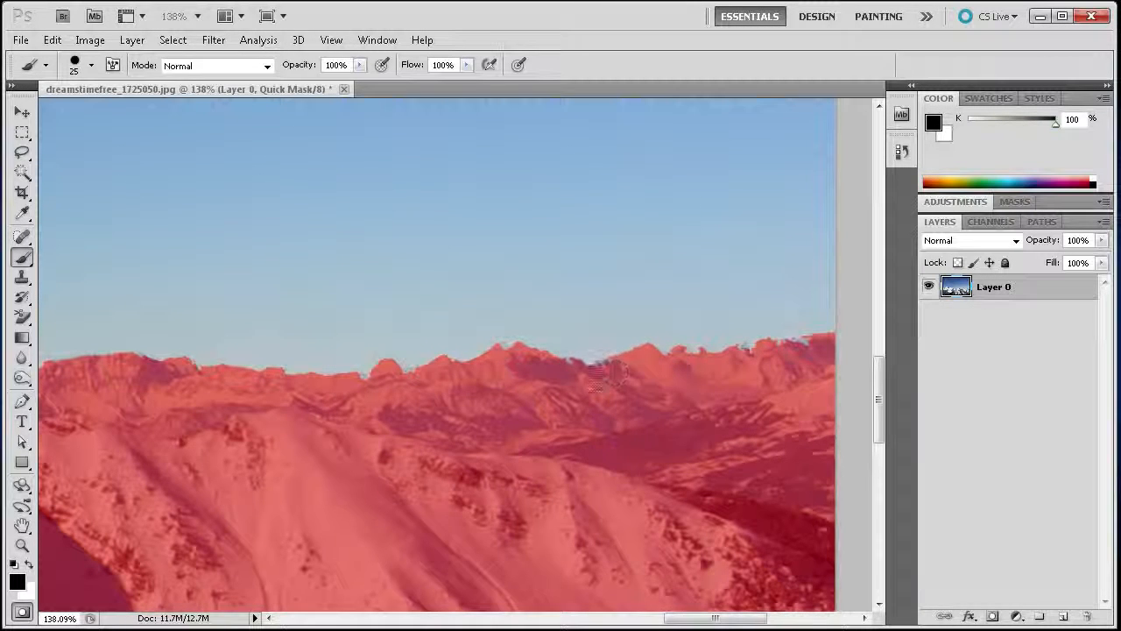
pyautogui.press(']')
pyautogui.press(']')
pyautogui.press(']')
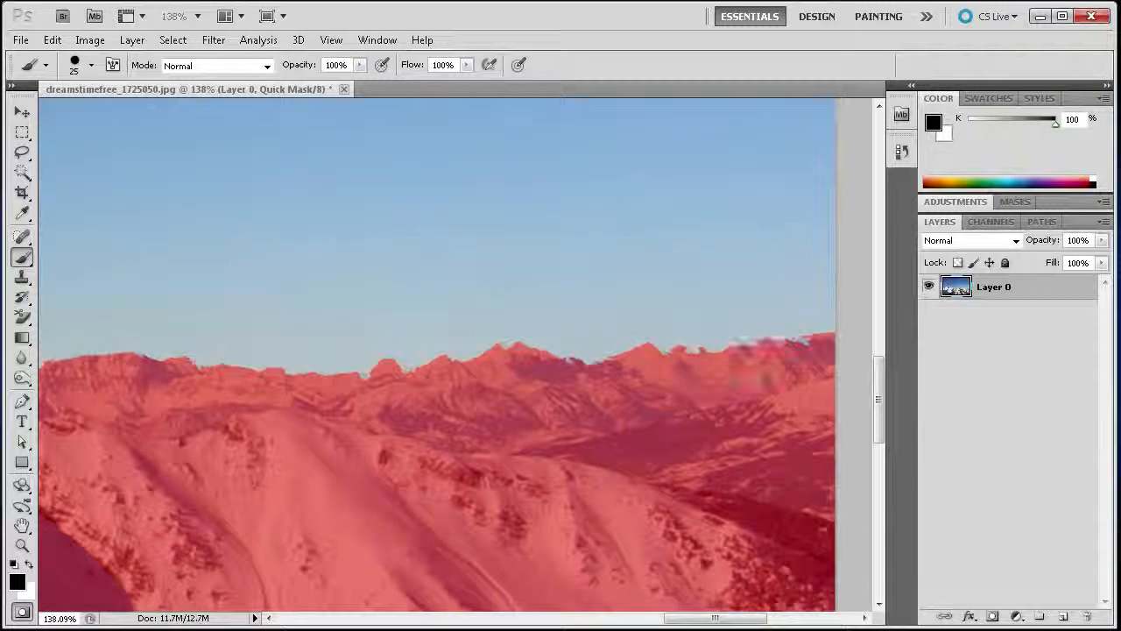
# Fill the small remaining mask gaps along the far skyline with black, using brush sizes 8 and 10
pyautogui.press('[')
pyautogui.press('[')
pyautogui.press('[')
pyautogui.press('[')
pyautogui.press('[')
pyautogui.press('[')
pyautogui.press('[')
pyautogui.press('[')
pyautogui.press('[')
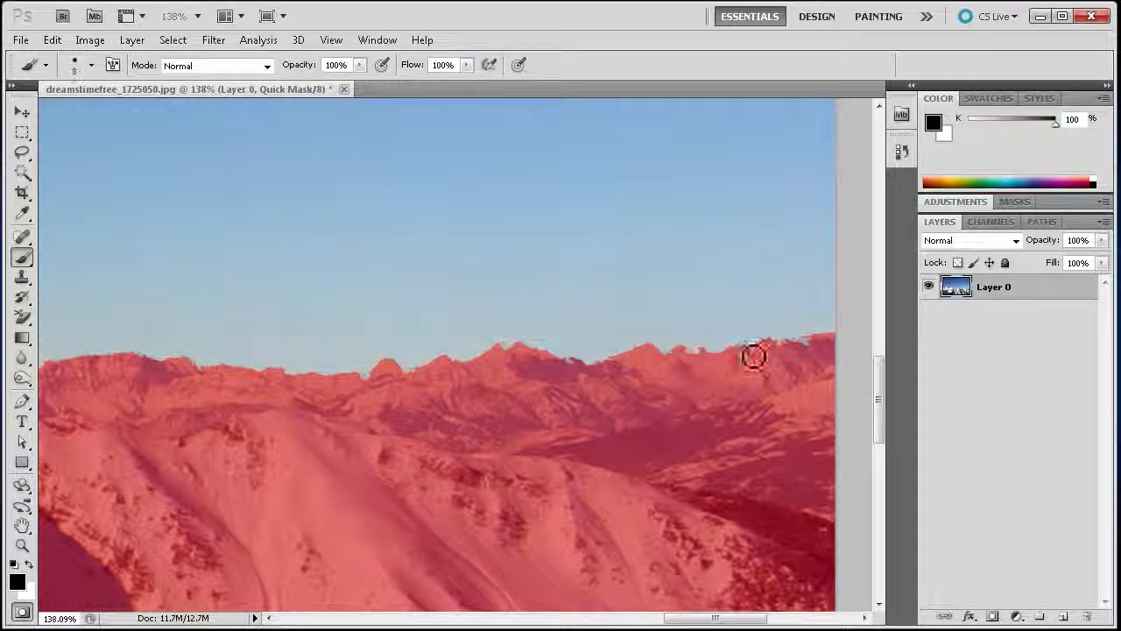
pyautogui.moveTo(724, 620); pyautogui.dragTo(749, 620)
pyautogui.press(']')
pyautogui.press(']')
pyautogui.press(']')
pyautogui.moveTo(587, 352); pyautogui.dragTo(563, 353)
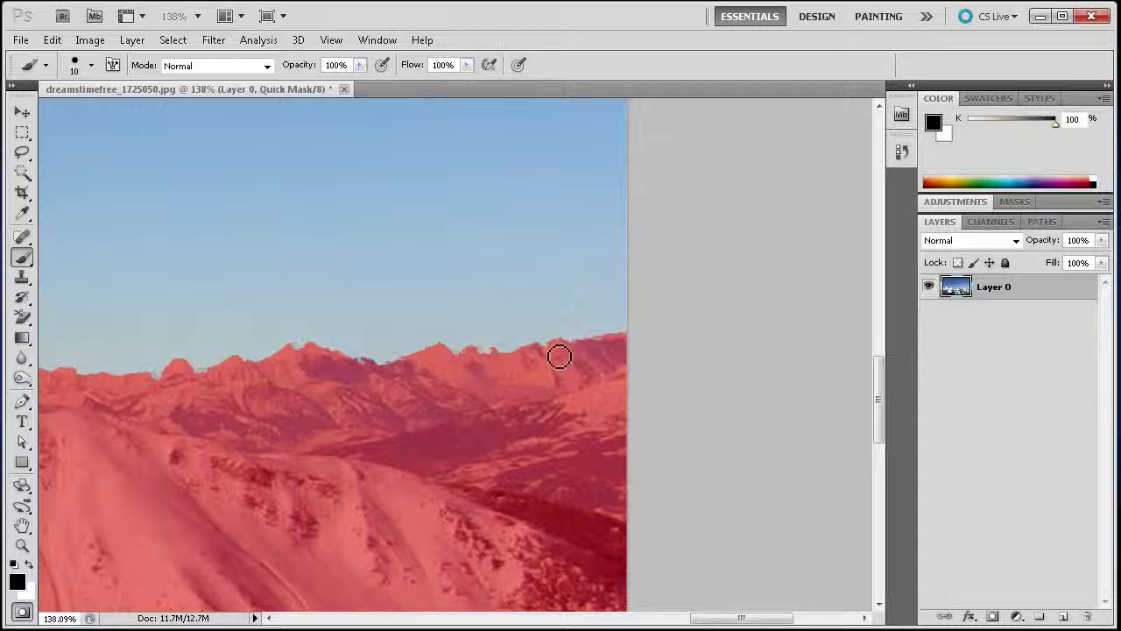
pyautogui.moveTo(298, 355); pyautogui.dragTo(305, 357)
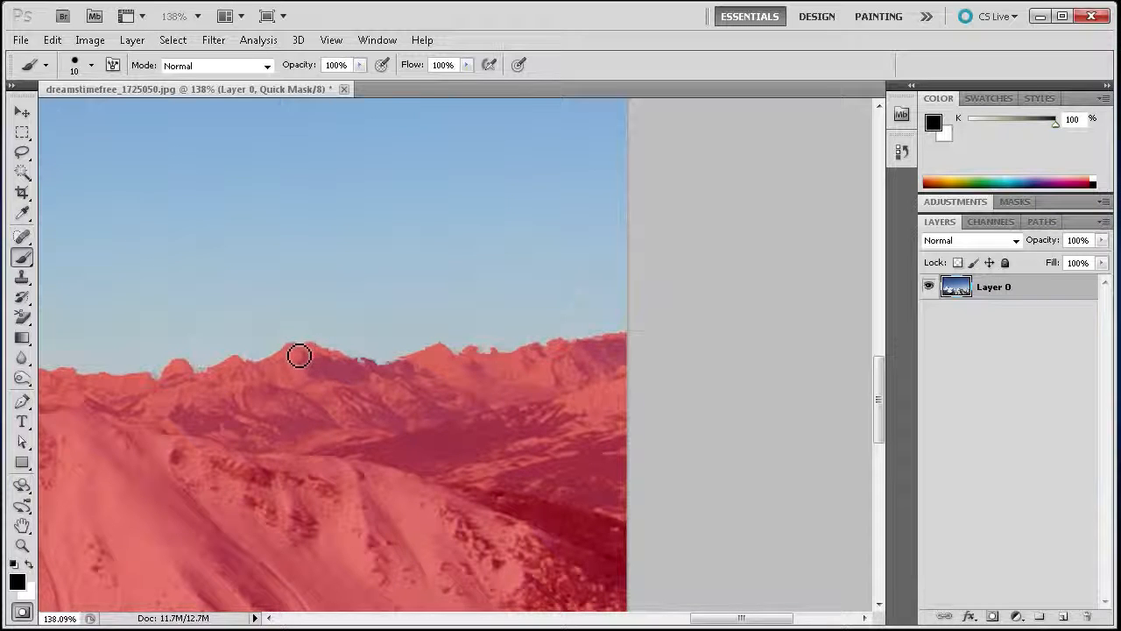
pyautogui.moveTo(194, 375); pyautogui.dragTo(203, 379)
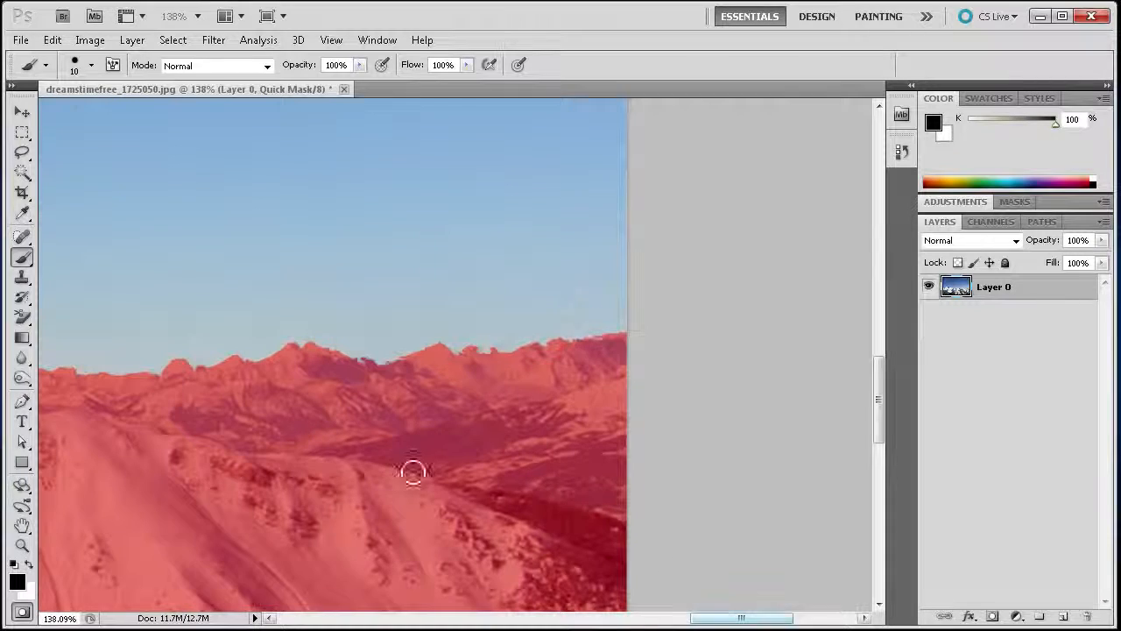
pyautogui.scroll(-5, 376, 443)
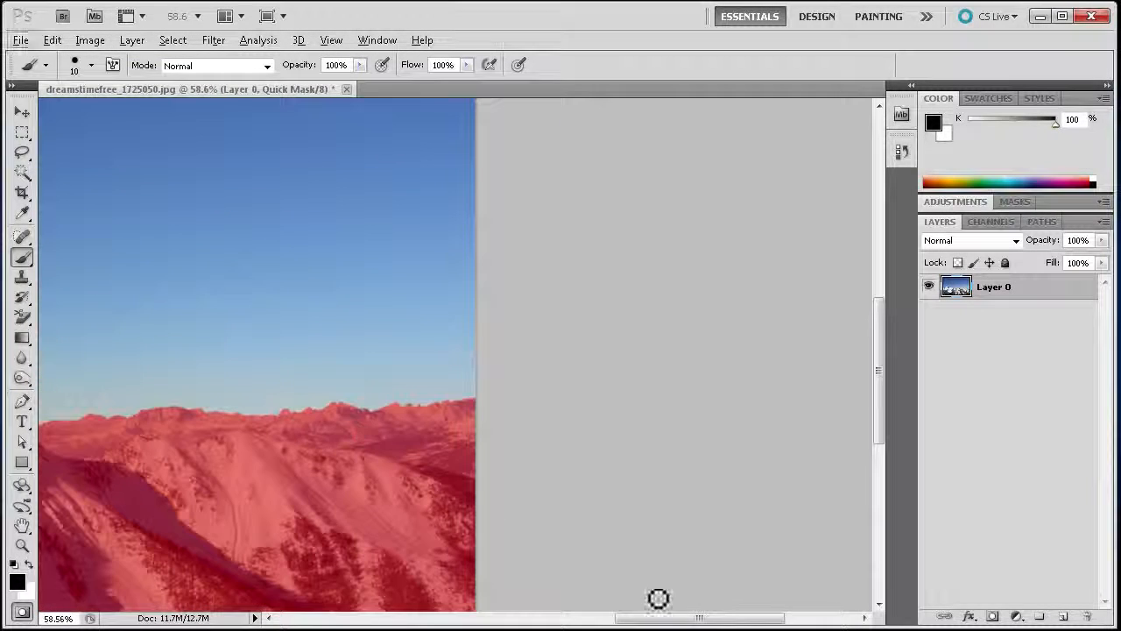
pyautogui.moveTo(679, 618); pyautogui.dragTo(562, 617)
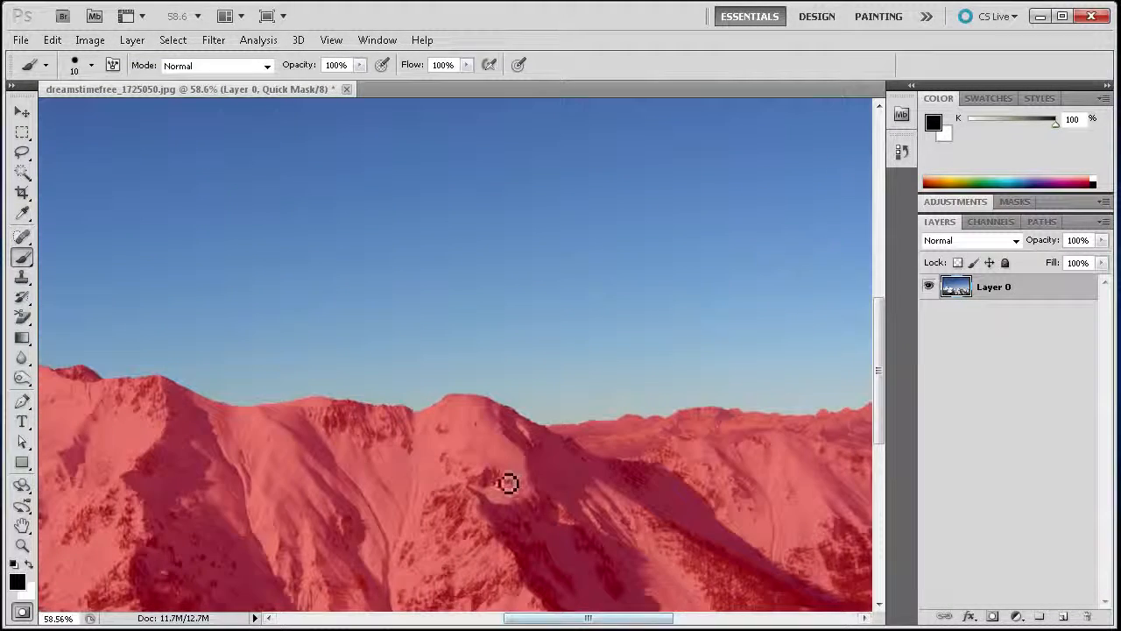
pyautogui.scroll(-4, 486, 442)
pyautogui.scroll(-1, 483, 436)
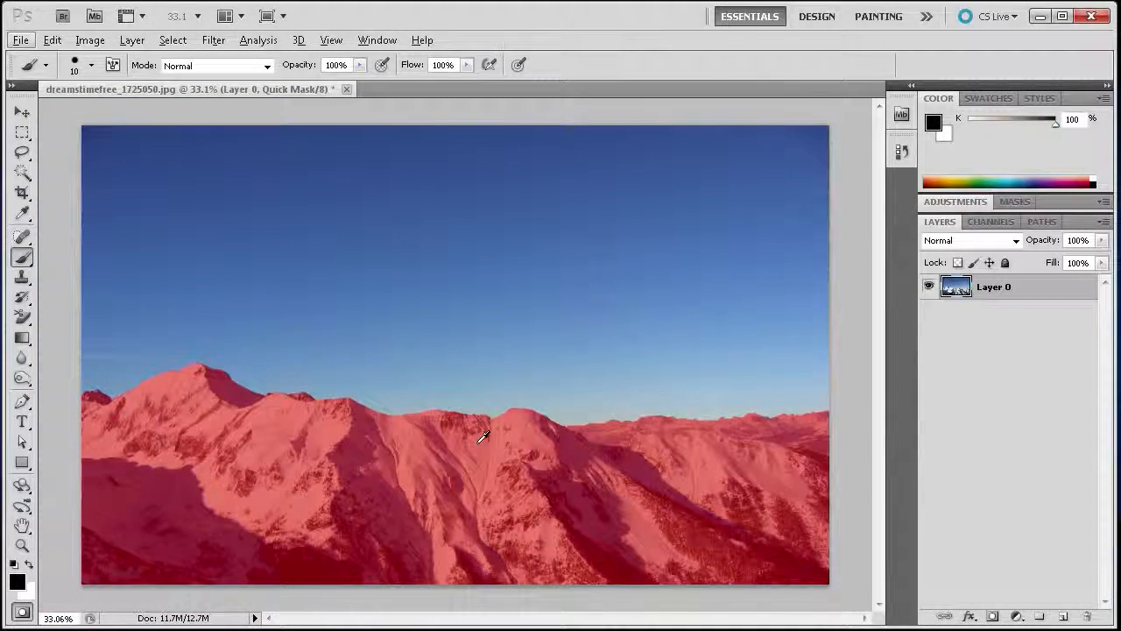
# Exit Quick Mask mode to turn the painted mask into a sky selection and switch to the Rectangular Marquee tool
pyautogui.press('q')
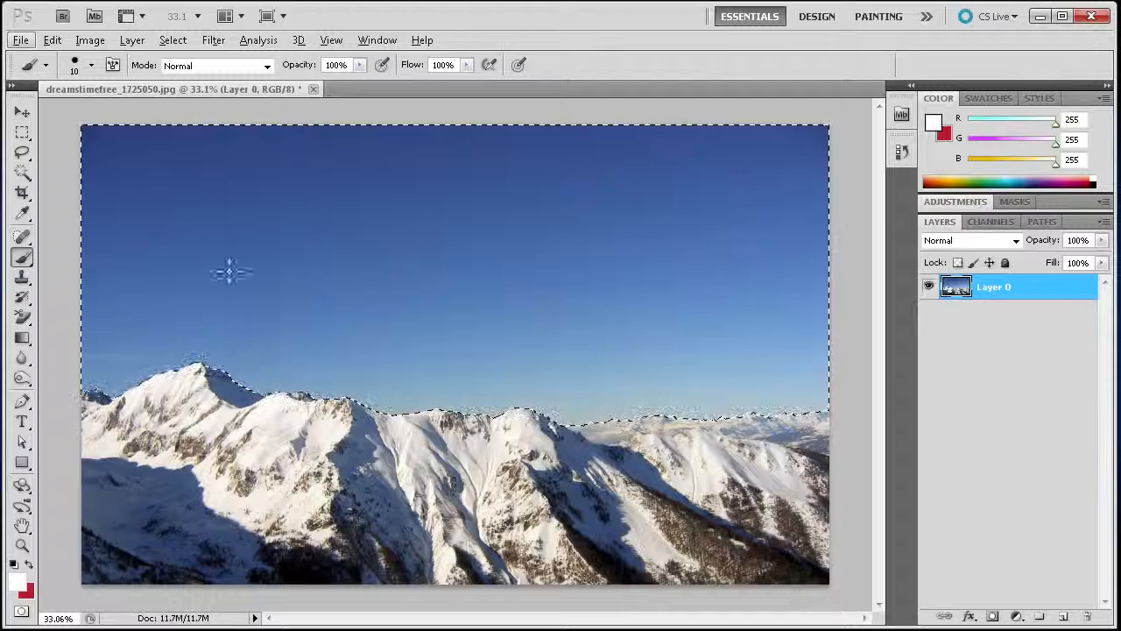
pyautogui.rightClick(307, 328)
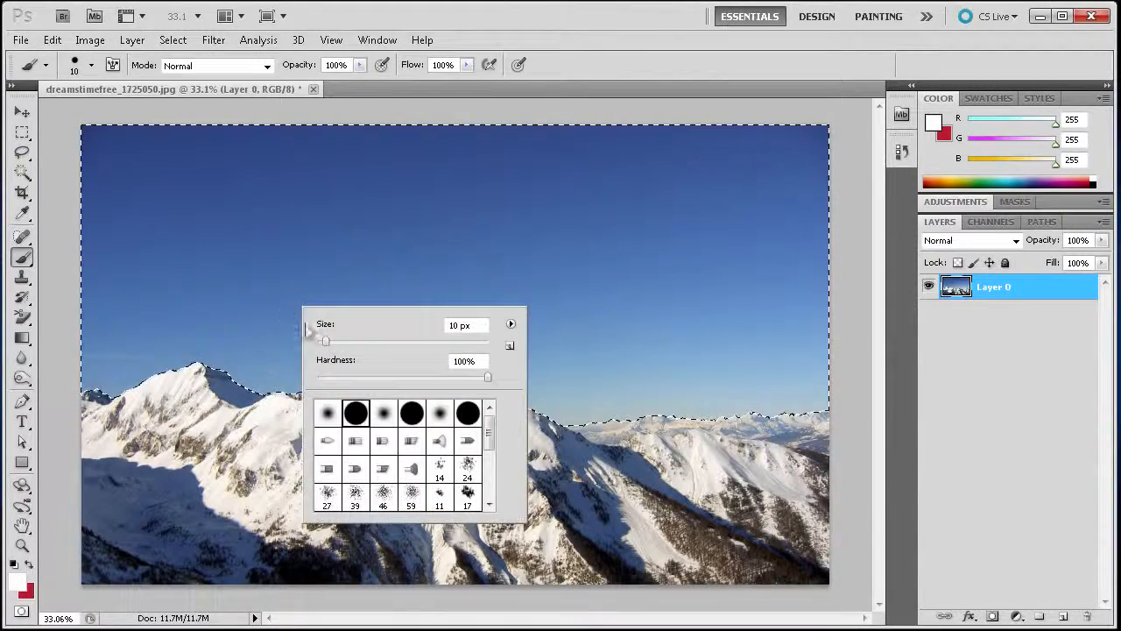
pyautogui.press('m')
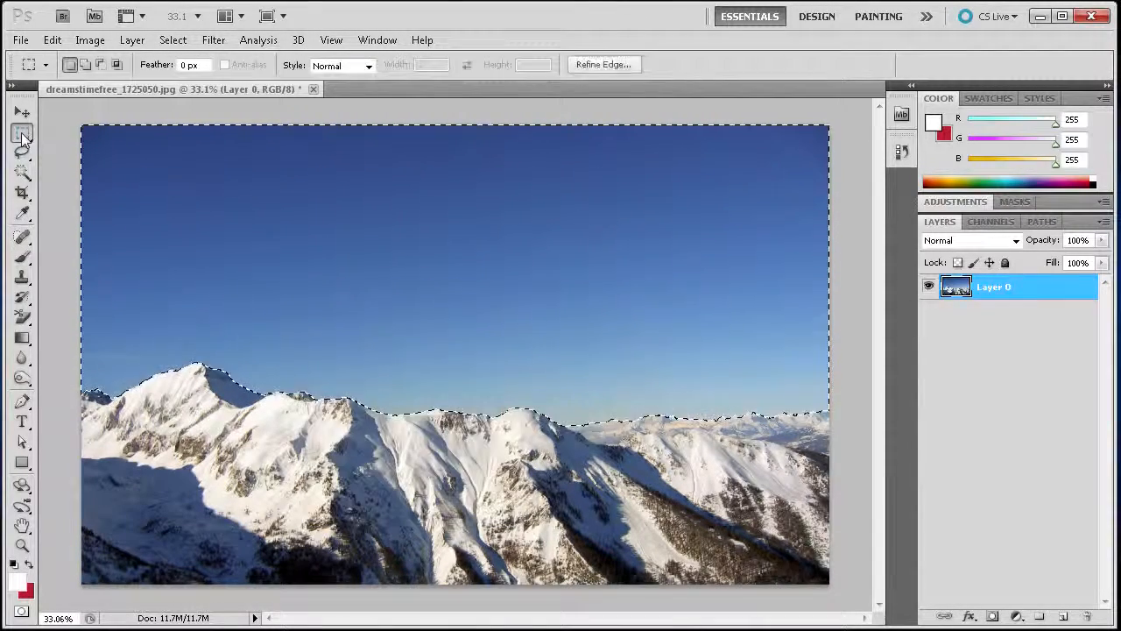
# Try to cut the selected sky onto its own layer, and clear the active selection
pyautogui.rightClick(449, 305)
pyautogui.click(524, 461)
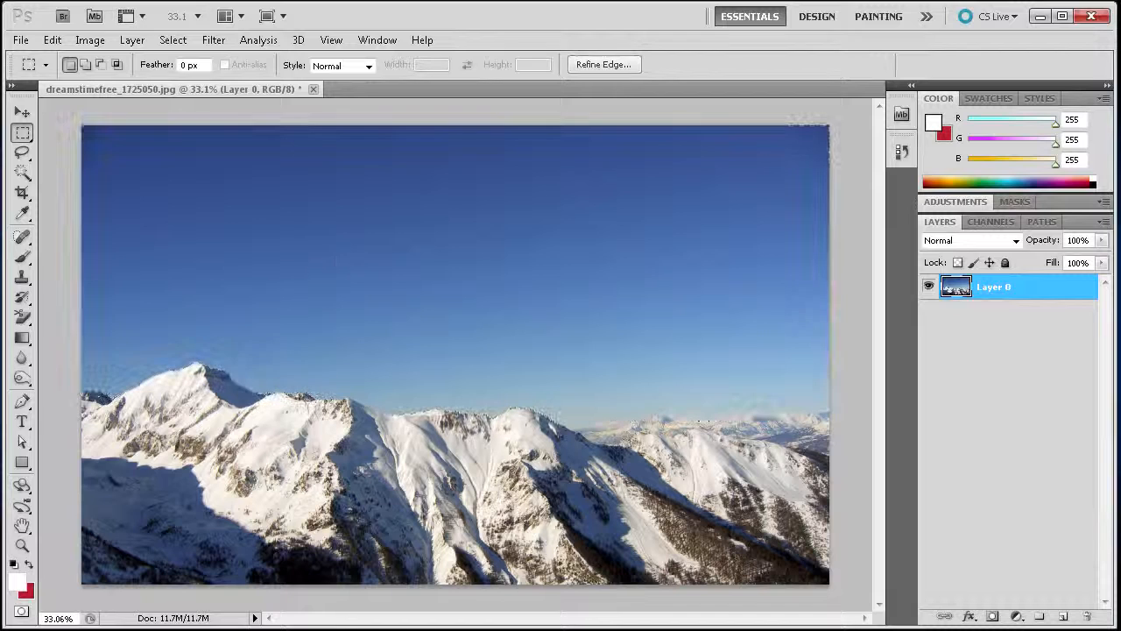
pyautogui.hotkey('ctrl', 'd')
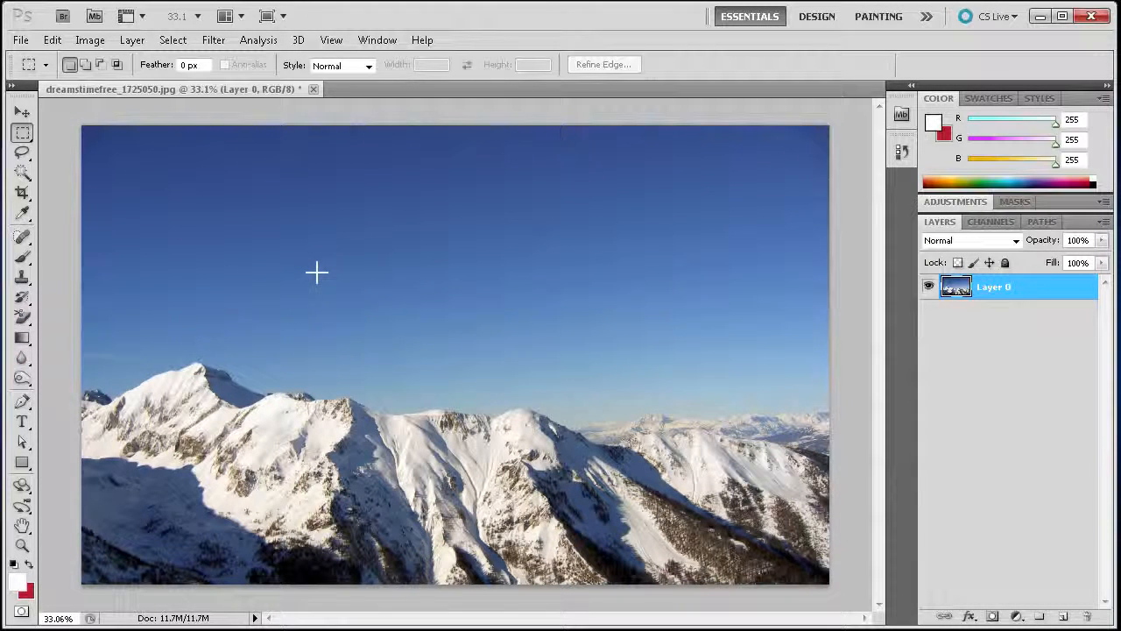
# Start a fresh quick mask and roughly paint the mountains black up to the ridge with the brush enlarged to size 300
pyautogui.press('q')
pyautogui.press('b')
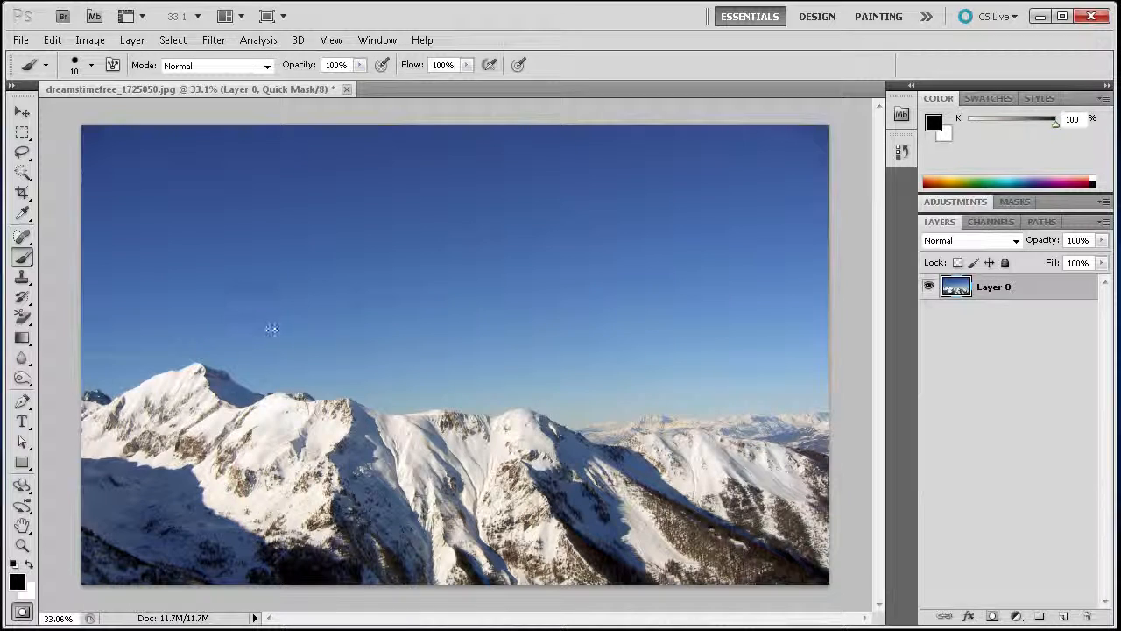
pyautogui.press(']')
pyautogui.press(']')
pyautogui.press(']')
pyautogui.press(']')
pyautogui.press(']')
pyautogui.press(']')
pyautogui.press(']')
pyautogui.press(']')
pyautogui.press(']')
pyautogui.press(']')
pyautogui.press(']')
pyautogui.press(']')
pyautogui.press(']')
pyautogui.press(']')
pyautogui.press(']')
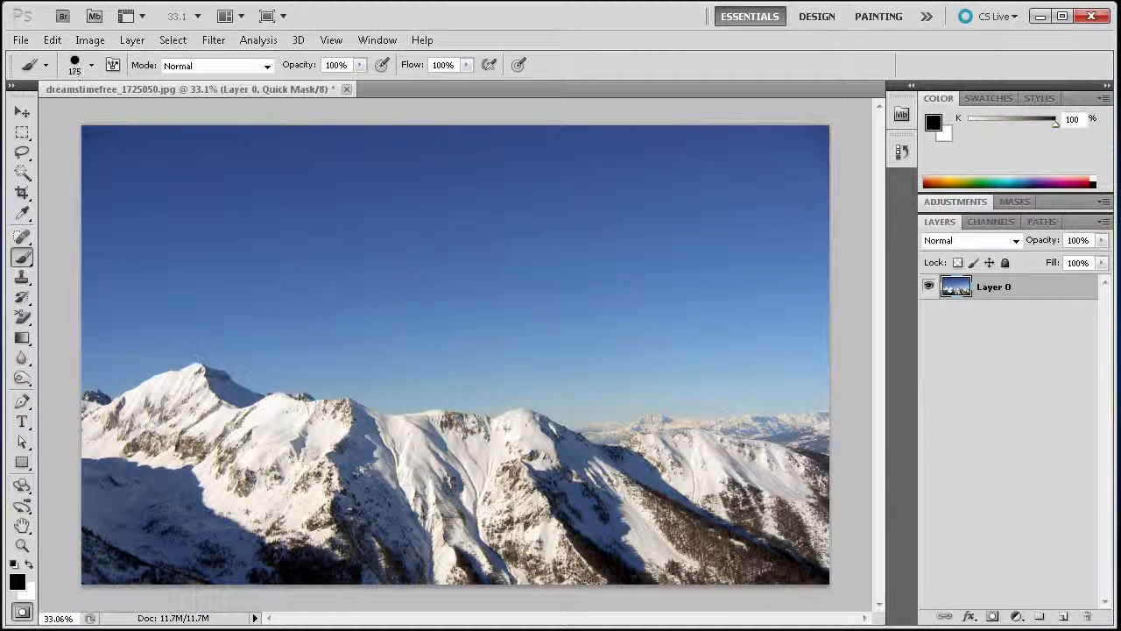
pyautogui.moveTo(257, 520); pyautogui.dragTo(255, 521)
pyautogui.moveTo(171, 519)
pyautogui.mouseDown()
pyautogui.moveTo(624, 545)
pyautogui.moveTo(748, 523)
pyautogui.moveTo(752, 537)
pyautogui.moveTo(774, 518)
pyautogui.moveTo(778, 491)
pyautogui.moveTo(662, 477)
pyautogui.moveTo(336, 491)
pyautogui.moveTo(288, 463)
pyautogui.moveTo(105, 473)
pyautogui.mouseUp()
pyautogui.moveTo(347, 471); pyautogui.dragTo(522, 466)
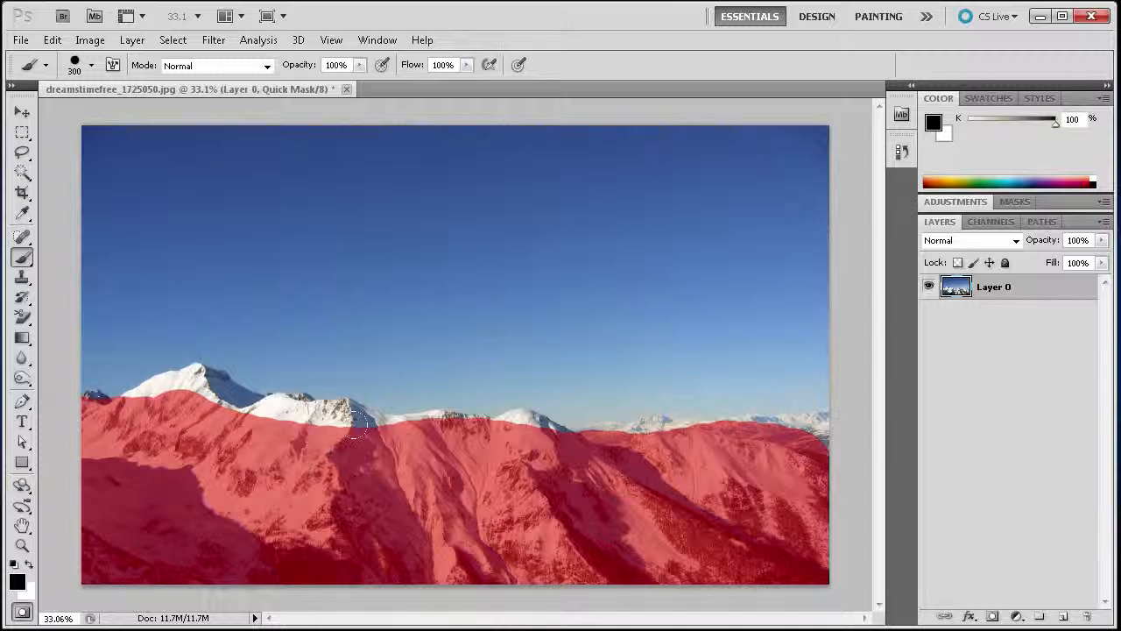
# Convert the rough quick mask into a selection and invert it to select the mountains instead of the sky
pyautogui.press('[')
pyautogui.press('[')
pyautogui.press('[')
pyautogui.press('[')
pyautogui.press('[')
pyautogui.press('[')
pyautogui.press('q')
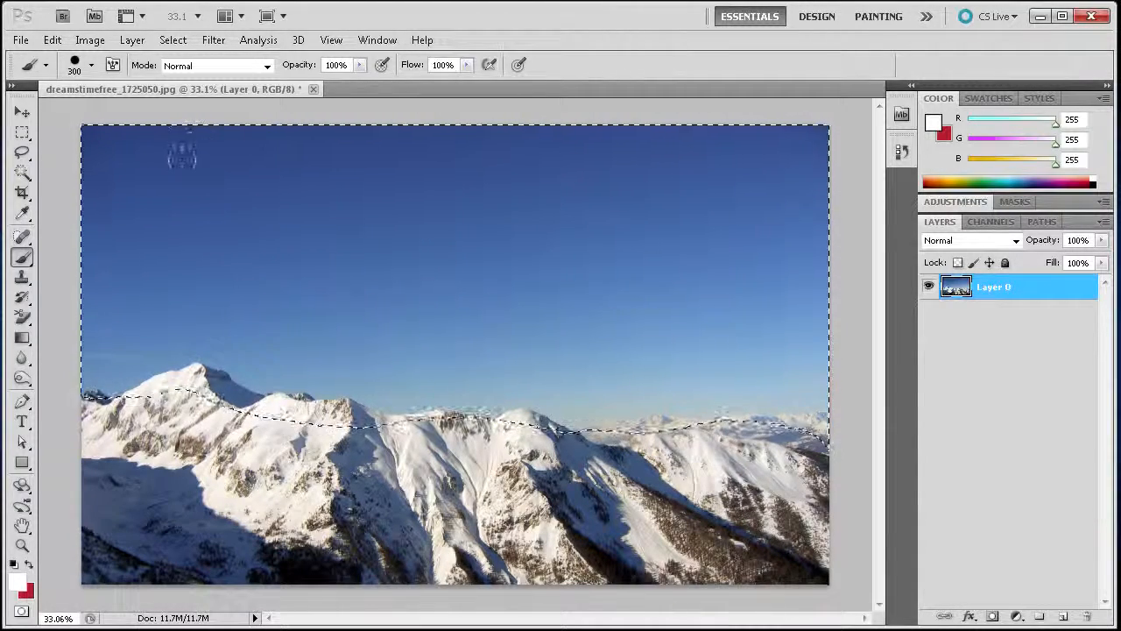
pyautogui.click(173, 40)
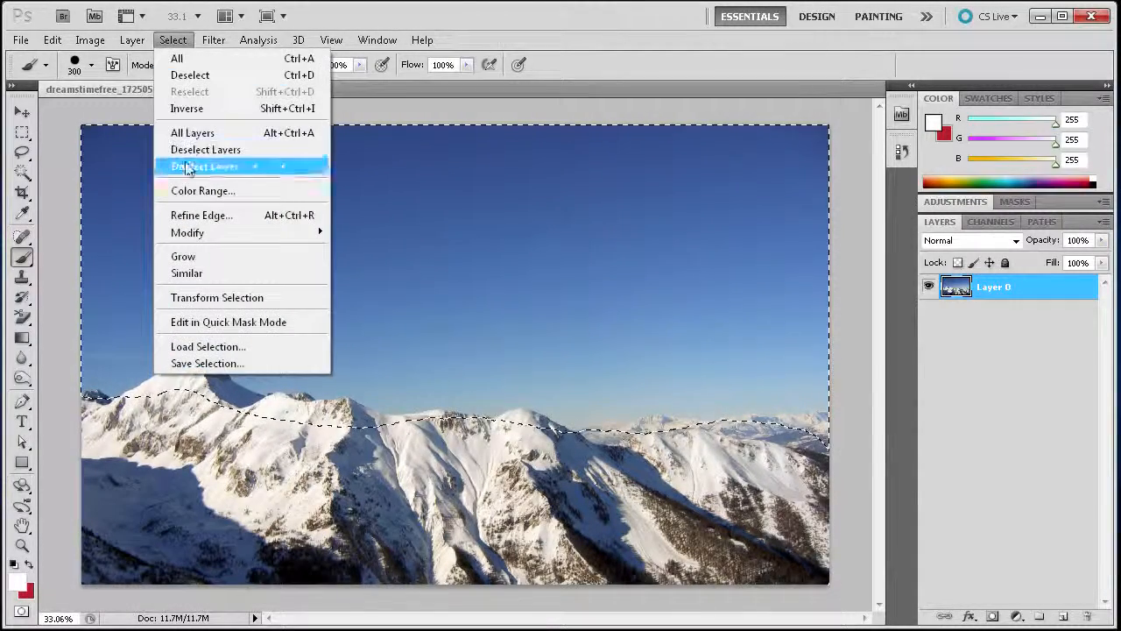
pyautogui.click(186, 107)
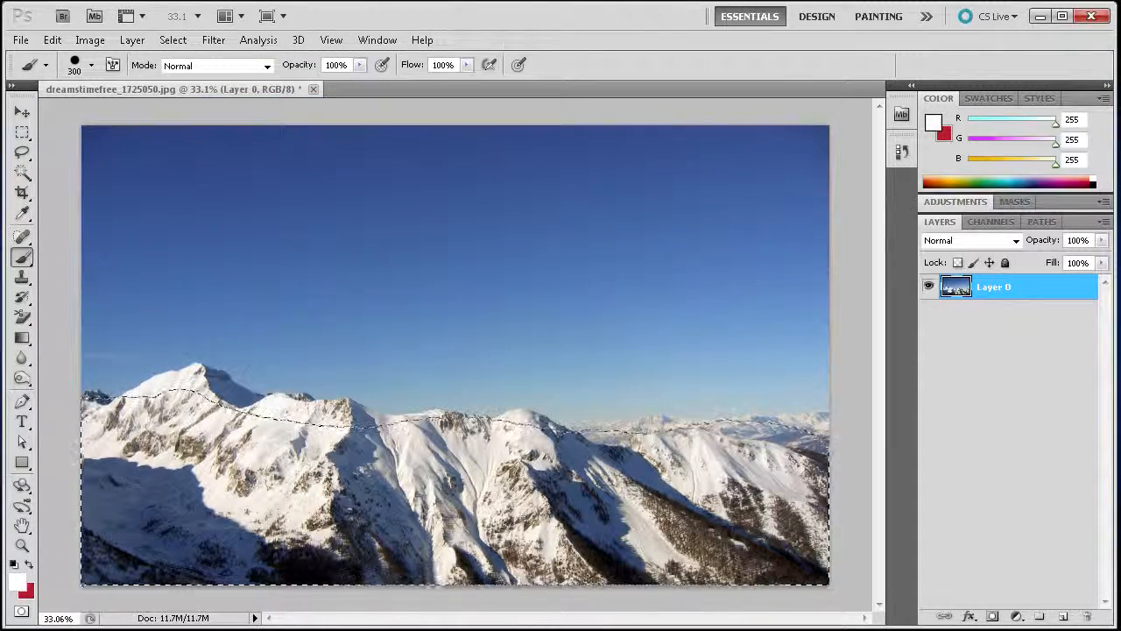
# Cut the selected mountains onto a new layer using Layer via Cut, and toggle Layer 0's visibility off and on
pyautogui.click(22, 131)
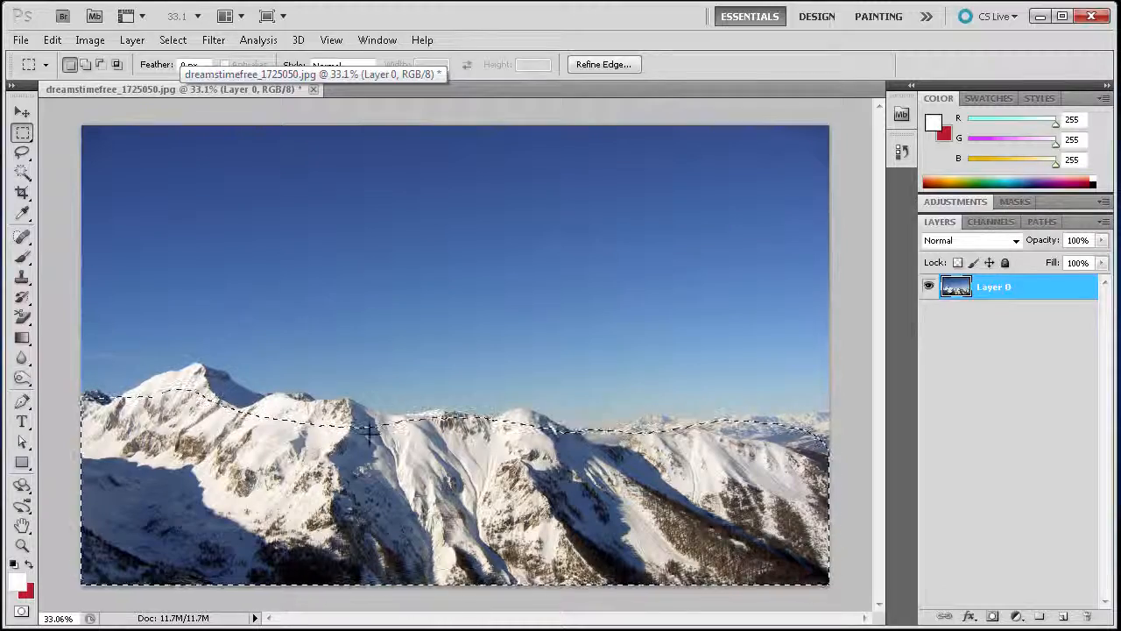
pyautogui.rightClick(279, 450)
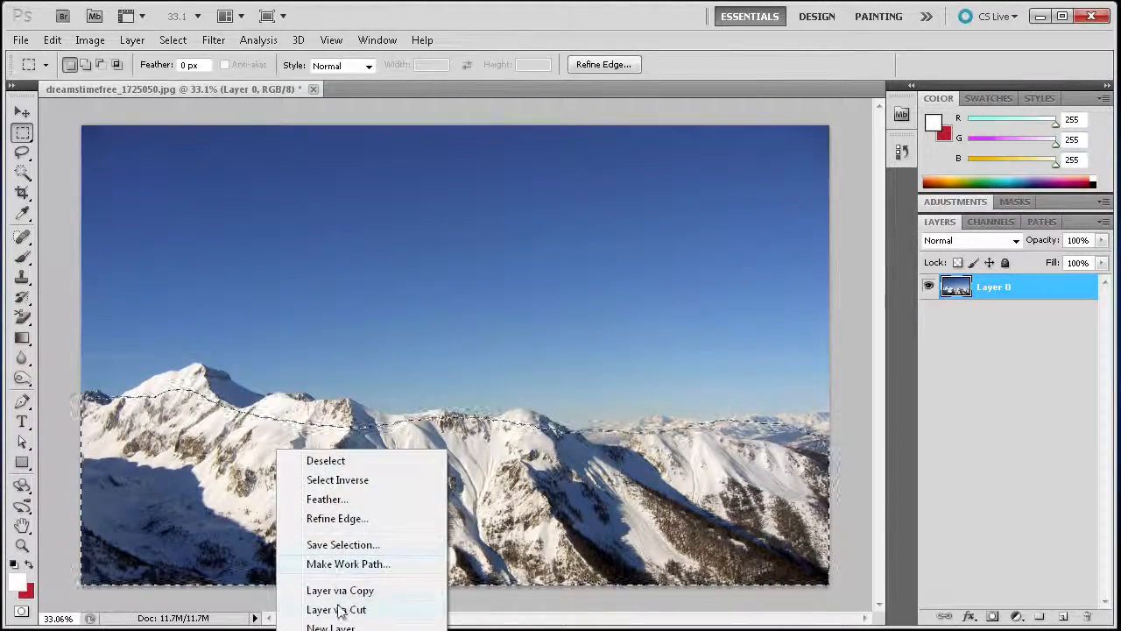
pyautogui.click(340, 610)
pyautogui.click(929, 311)
pyautogui.click(930, 311)
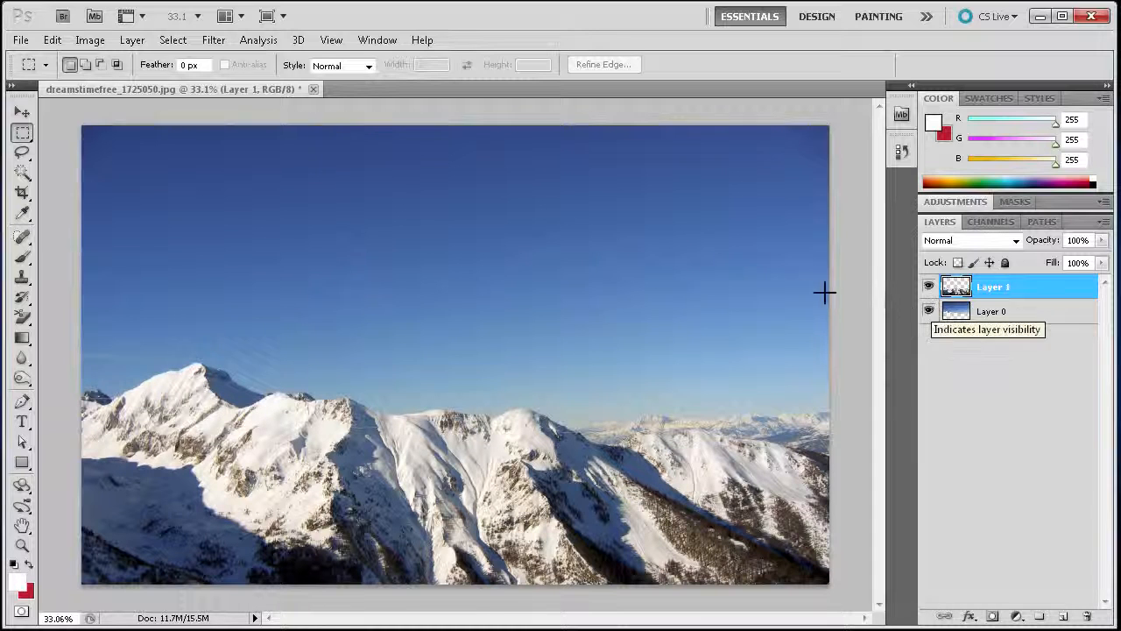